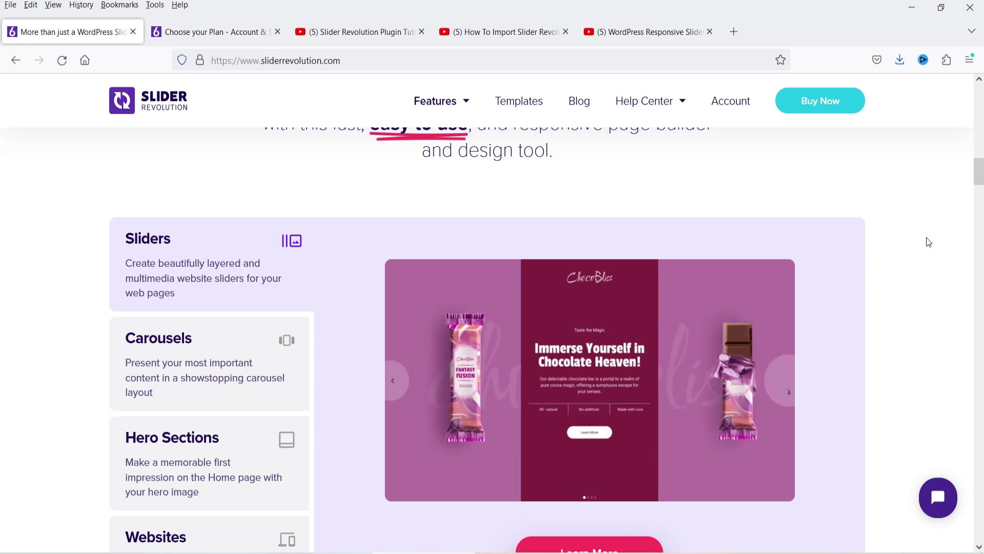
Look over the Slider Revolution website and the YouTube tutorials on the plugin, template import and responsive sliders
{"action": "scroll", "coordinate": [927, 241], "scroll_direction": "down", "scroll_amount": 1}
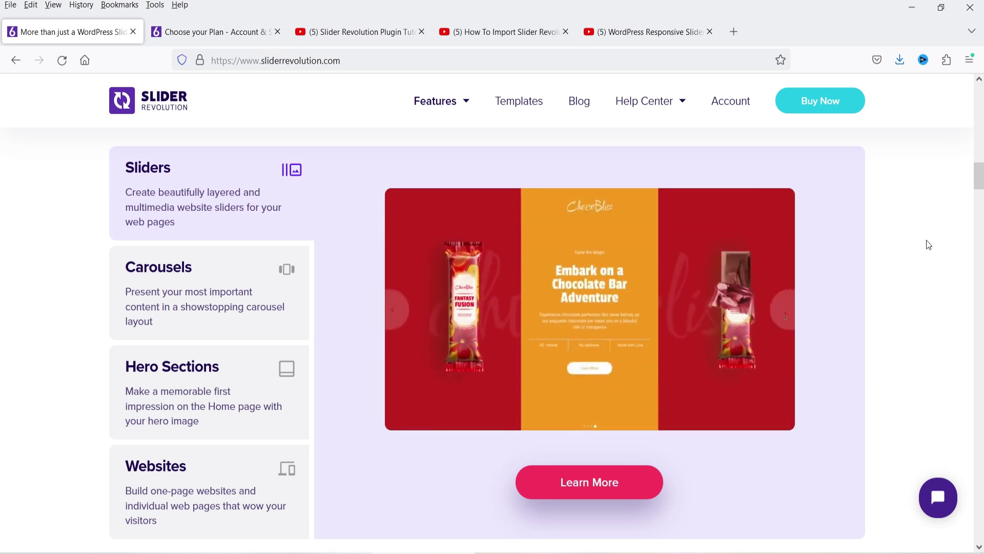
{"action": "left_click", "coordinate": [206, 35]}
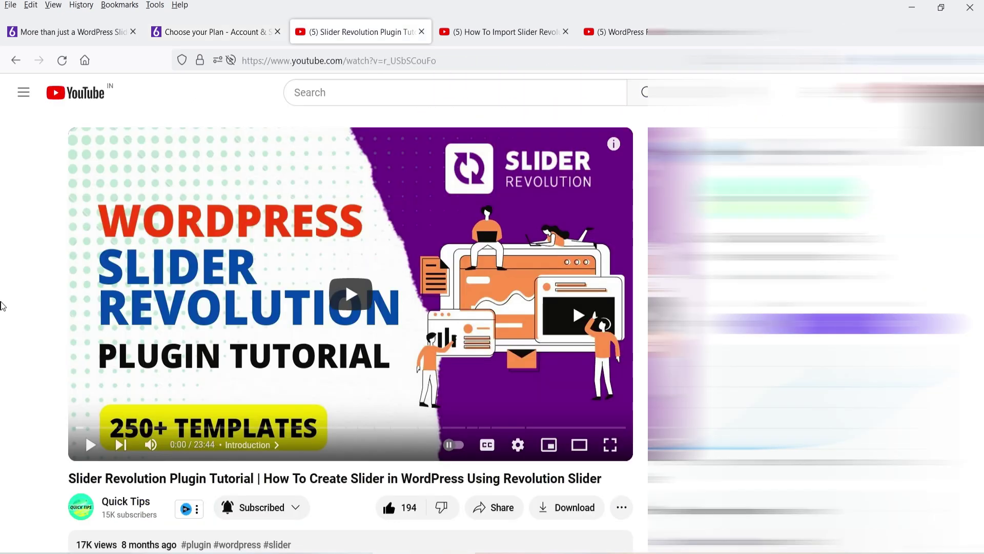
{"action": "key", "text": "ctrl+Tab"}
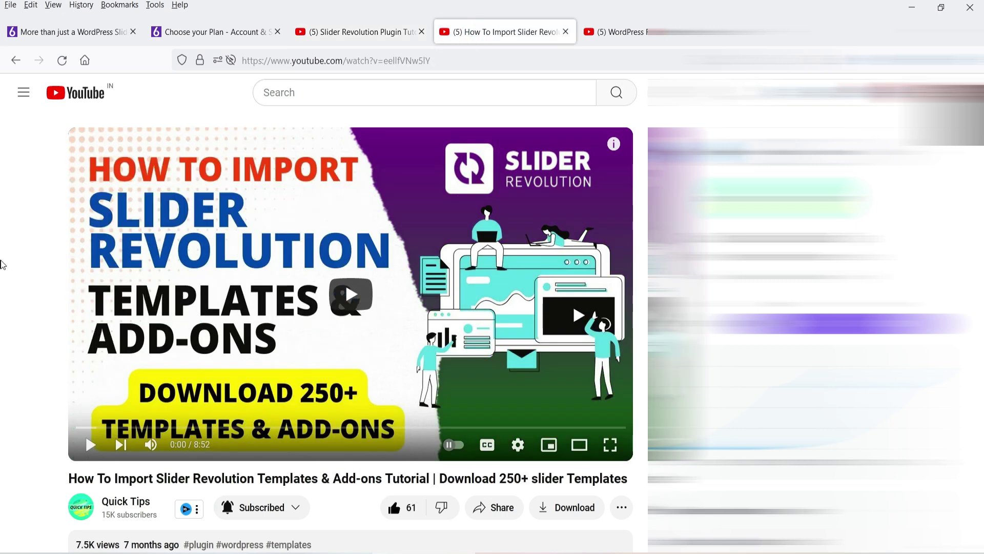
{"action": "key", "text": "ctrl+Tab"}
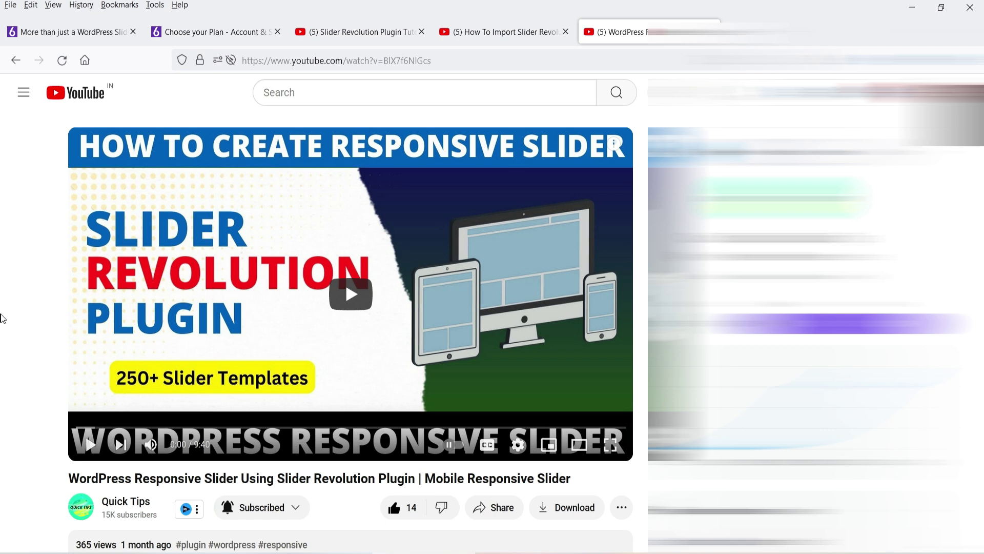
{"action": "left_click", "coordinate": [72, 32]}
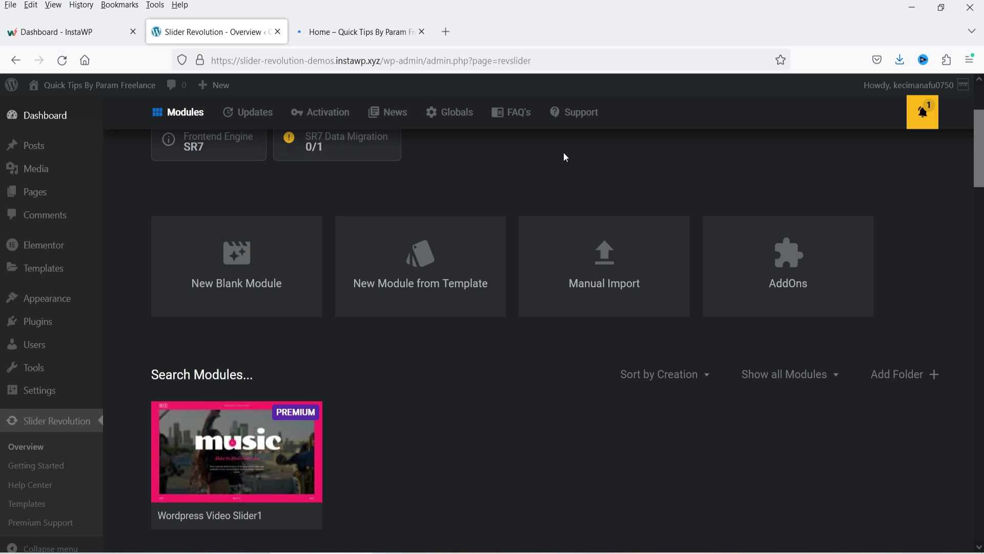
View the demo site's home page and search the Slider Revolution module templates for "video"
{"action": "key", "text": "ctrl+Tab"}
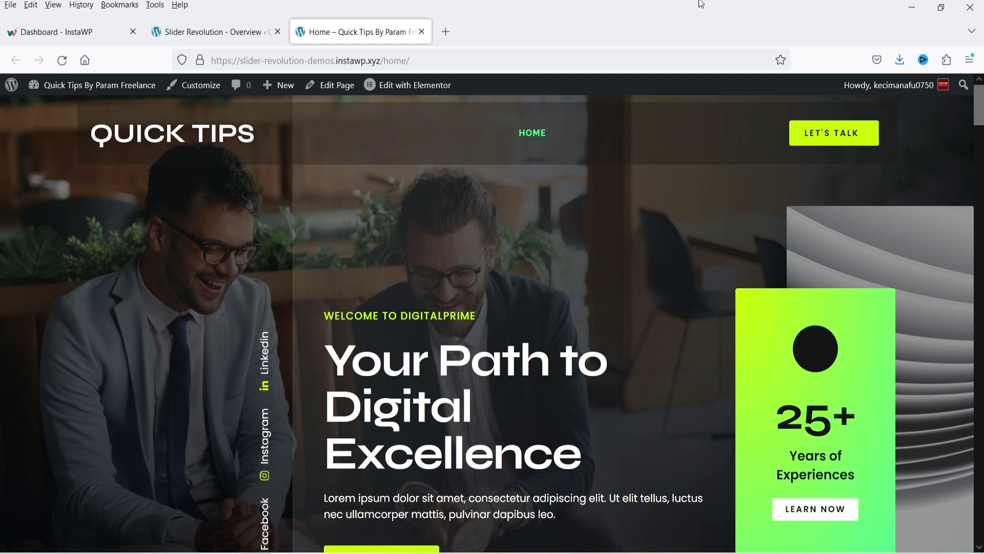
{"action": "left_click", "coordinate": [193, 31]}
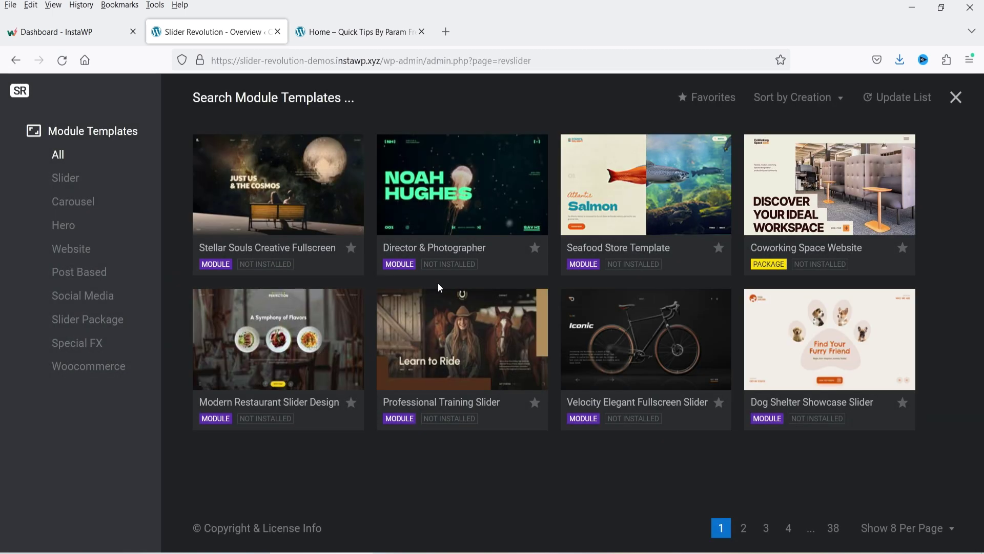
{"action": "left_click", "coordinate": [297, 93]}
{"action": "type", "text": "video"}
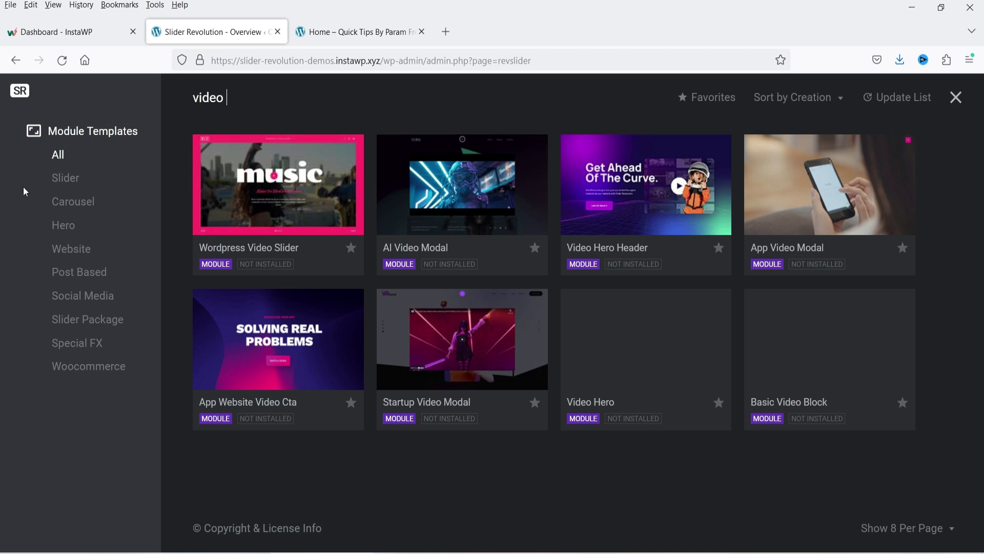
{"action": "mouse_move", "coordinate": [263, 201]}
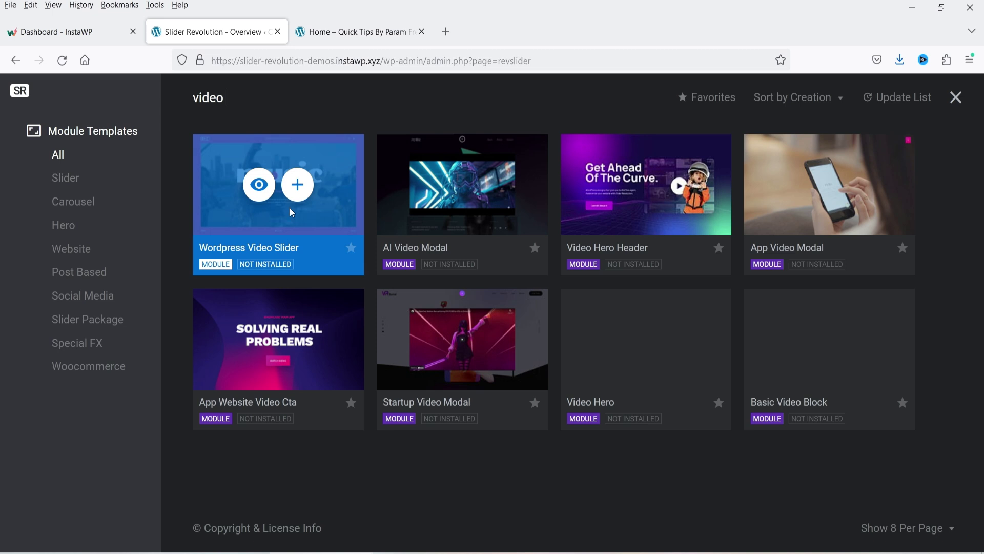
{"action": "left_click", "coordinate": [956, 97]}
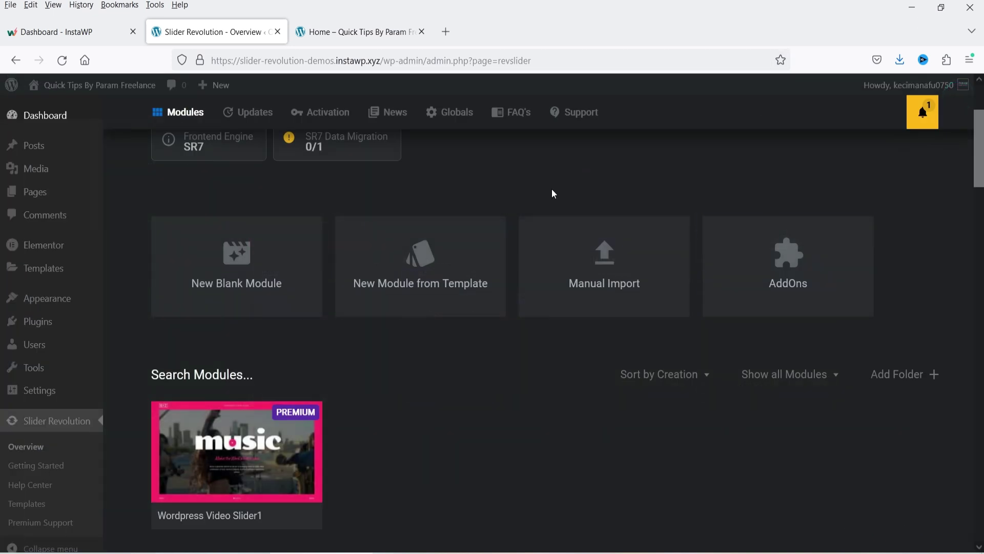
Preview the Wordpress Video Slider1 module and go through its slides from music to travel
{"action": "scroll", "coordinate": [448, 388], "scroll_direction": "down", "scroll_amount": 3}
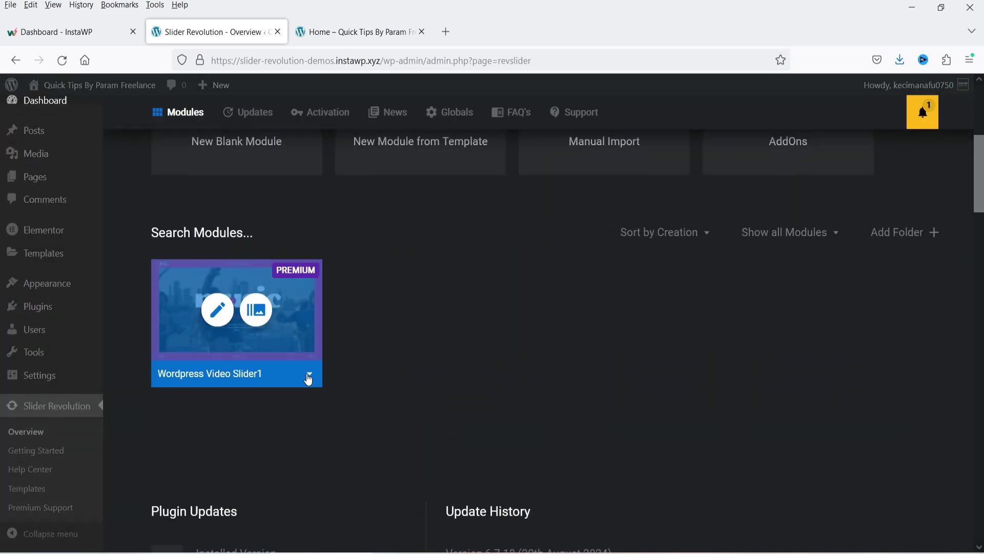
{"action": "left_click", "coordinate": [309, 377]}
{"action": "left_click", "coordinate": [172, 434]}
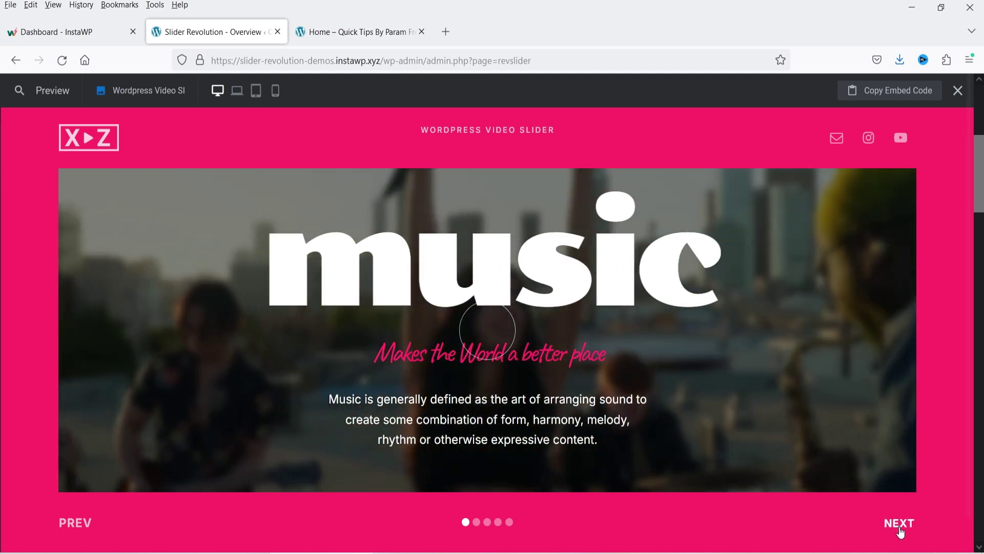
{"action": "left_click", "coordinate": [901, 532]}
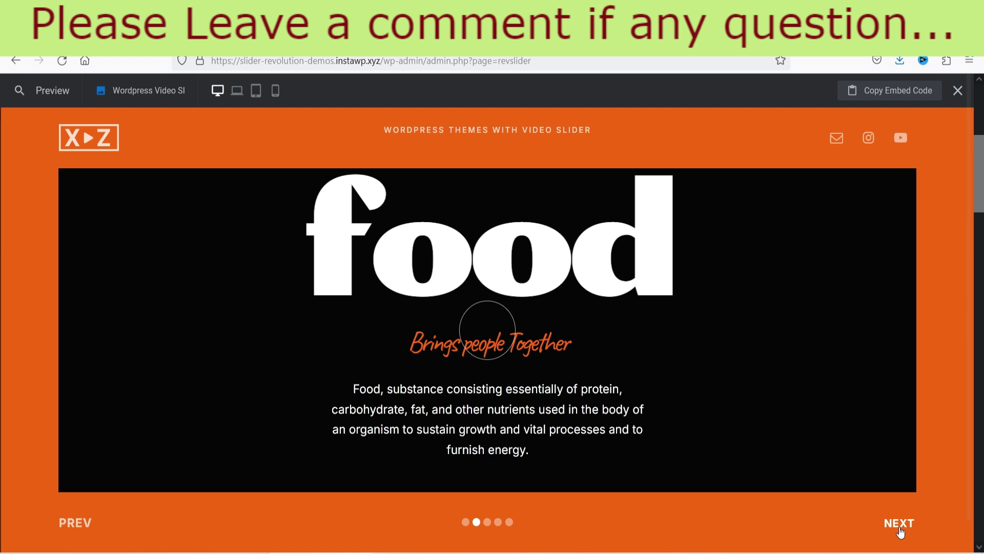
{"action": "left_click", "coordinate": [901, 532]}
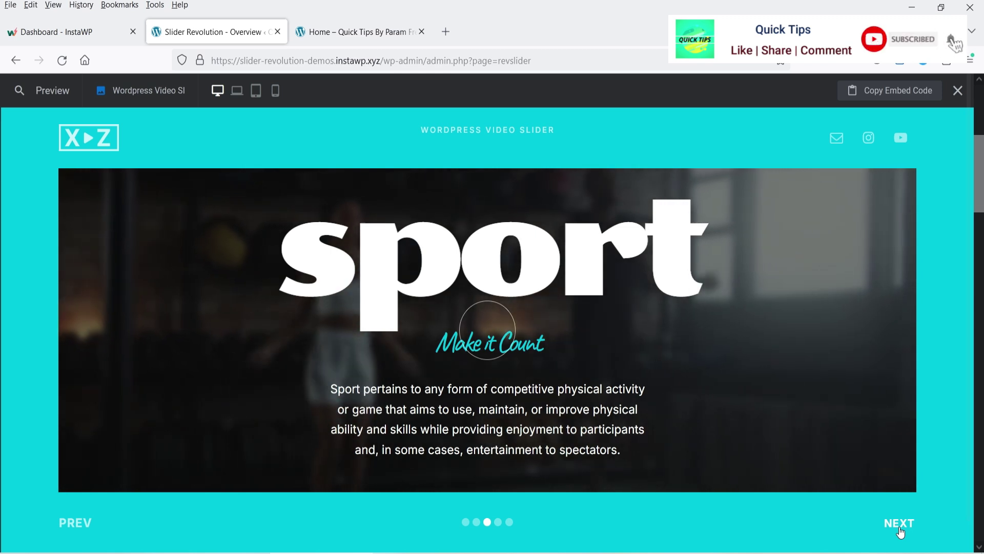
{"action": "left_click", "coordinate": [900, 532]}
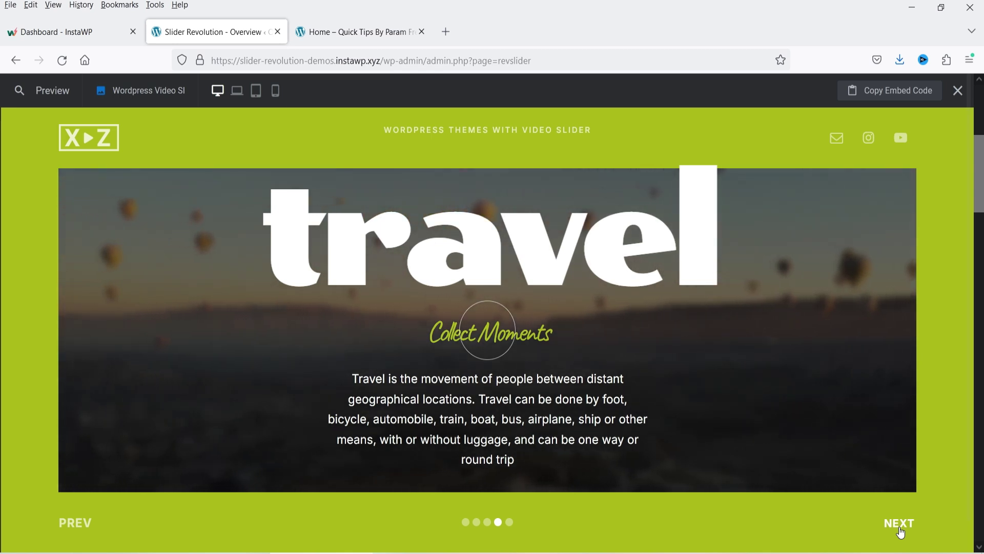
{"action": "left_click", "coordinate": [958, 91]}
Open Wordpress Video Slider1 for editing on its #1 music slide, dismissing the template editing guide
{"action": "mouse_move", "coordinate": [229, 307]}
{"action": "left_click", "coordinate": [222, 314]}
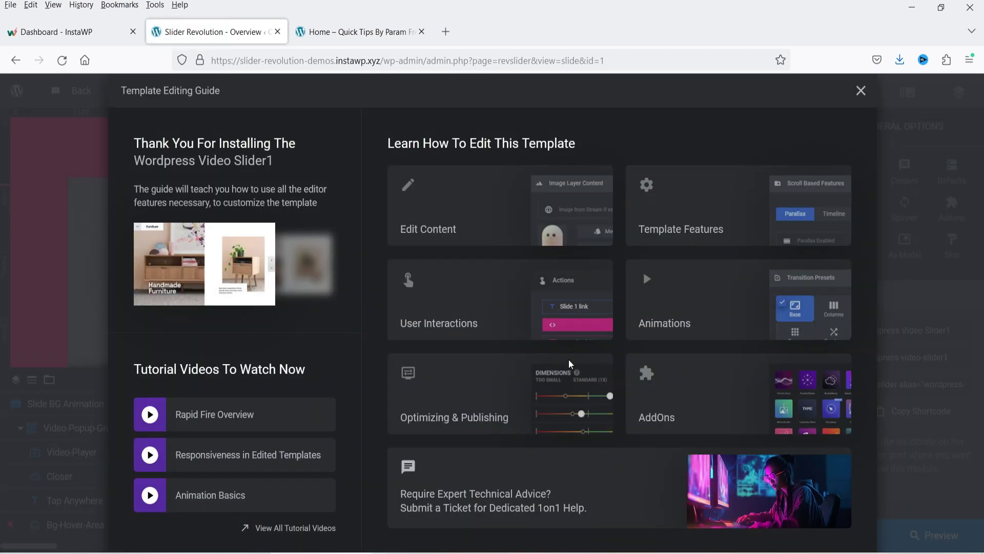
{"action": "left_click", "coordinate": [861, 90]}
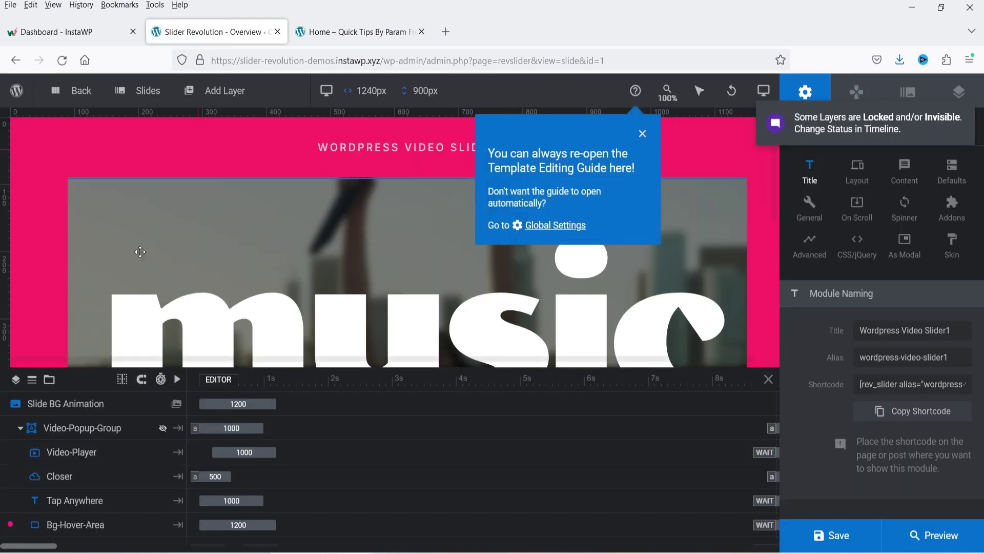
{"action": "mouse_move", "coordinate": [132, 100]}
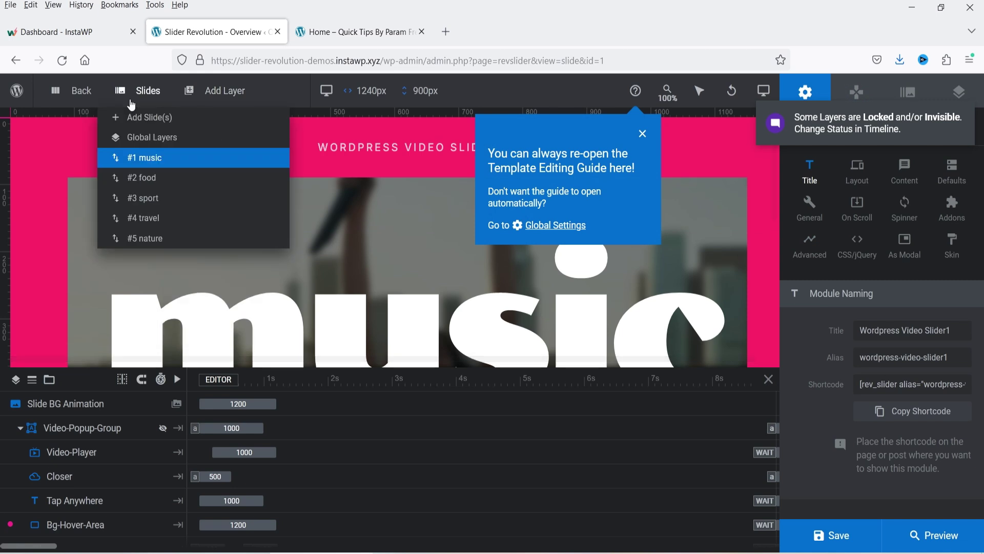
{"action": "left_click", "coordinate": [158, 167]}
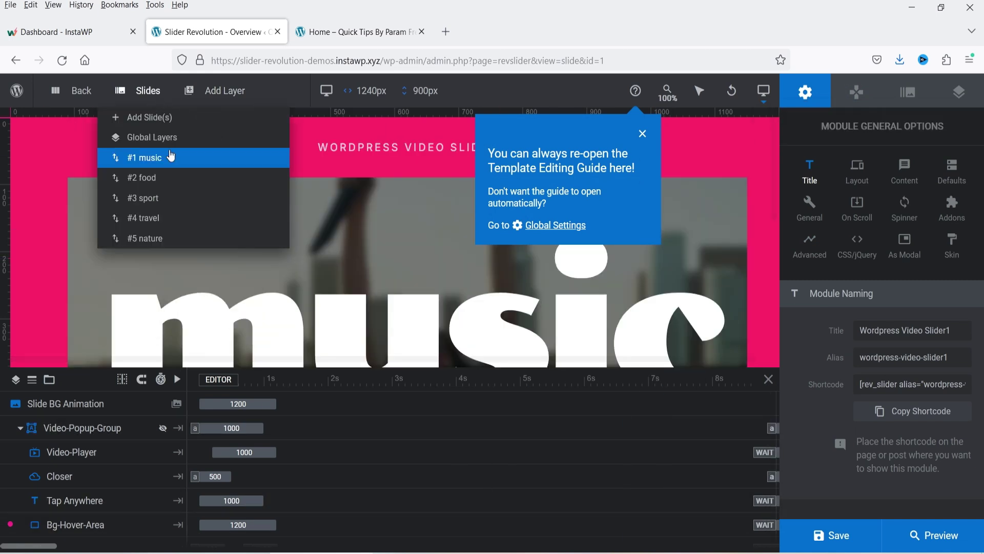
{"action": "mouse_move", "coordinate": [148, 90]}
{"action": "mouse_move", "coordinate": [251, 241]}
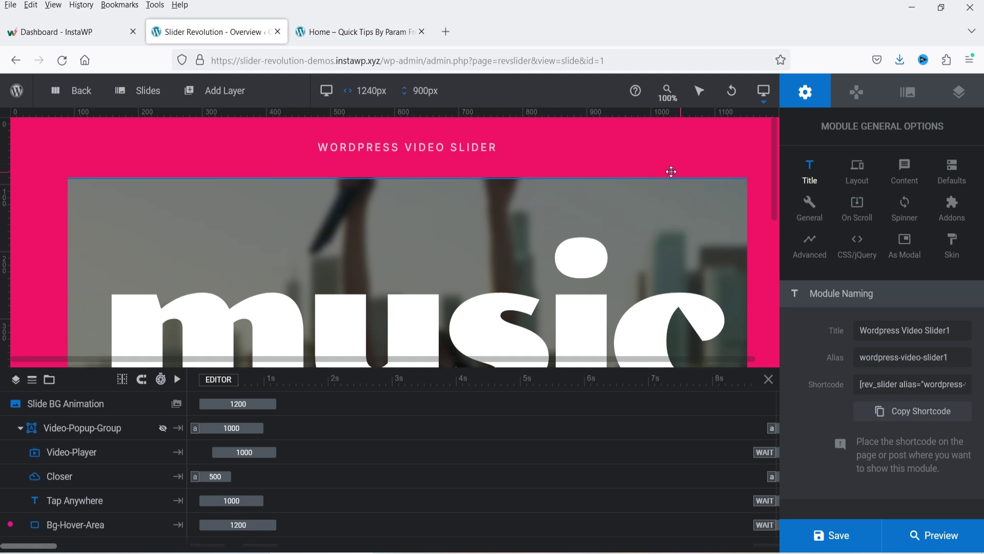
Switch the music slide's background source type to YouTube Video and back to HTML5 Video
{"action": "left_click", "coordinate": [908, 93]}
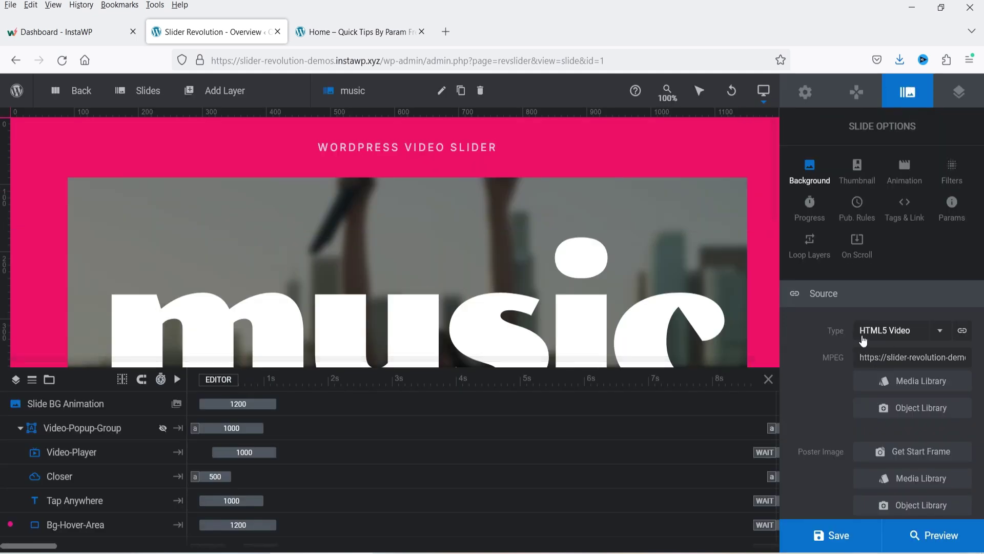
{"action": "left_click", "coordinate": [942, 334]}
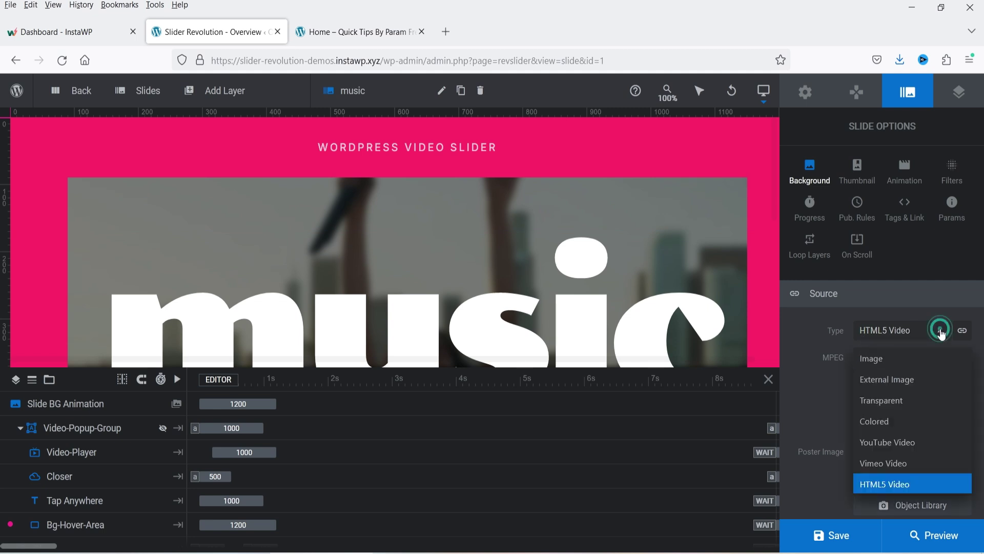
{"action": "left_click", "coordinate": [910, 443]}
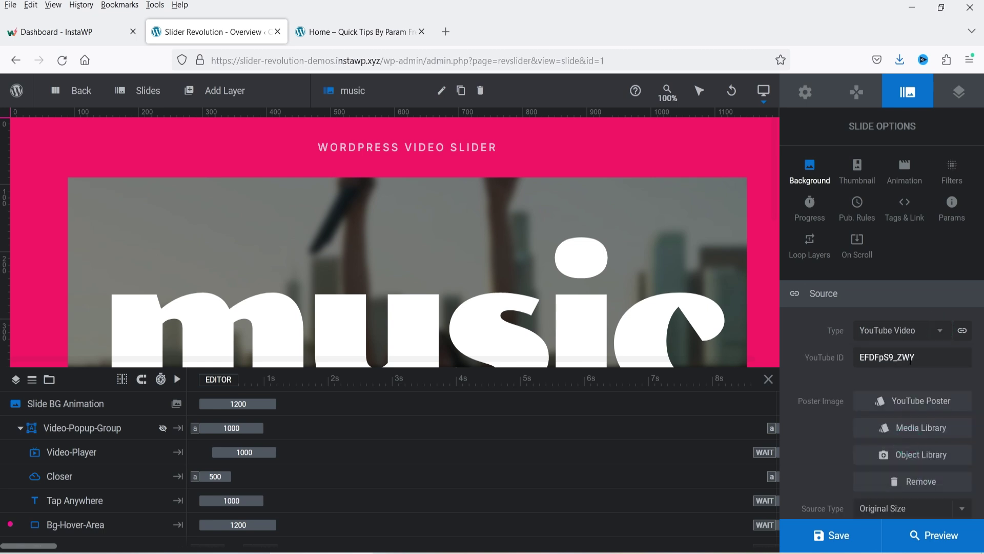
{"action": "left_click", "coordinate": [940, 332]}
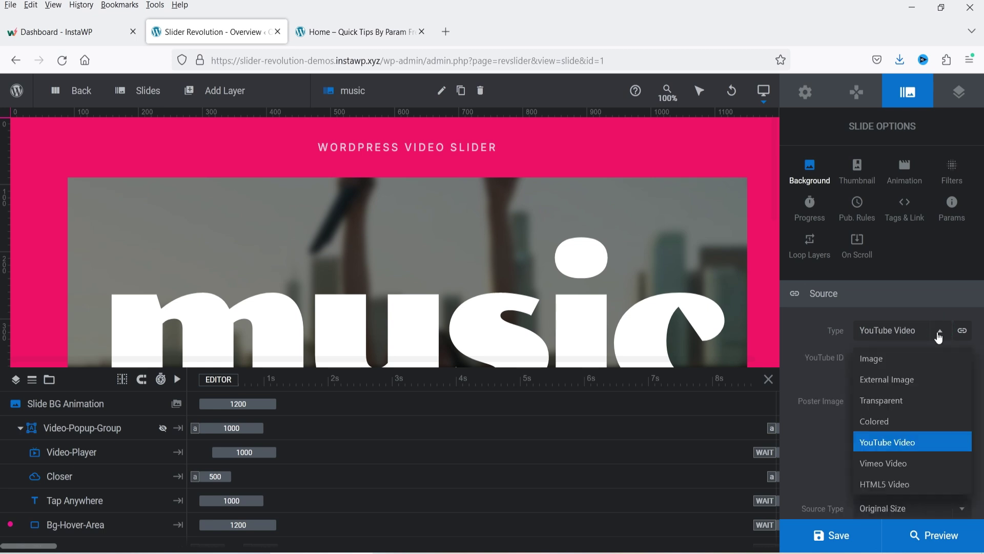
{"action": "left_click", "coordinate": [915, 484]}
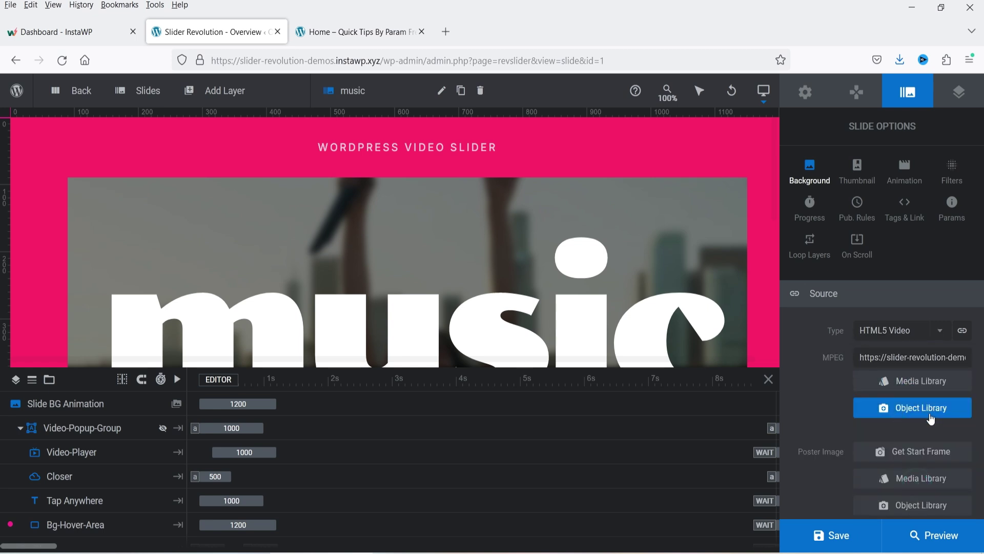
View the media library's file upload area for the HTML5 background video and close it without choosing a file
{"action": "left_click", "coordinate": [917, 384]}
{"action": "left_click", "coordinate": [59, 144]}
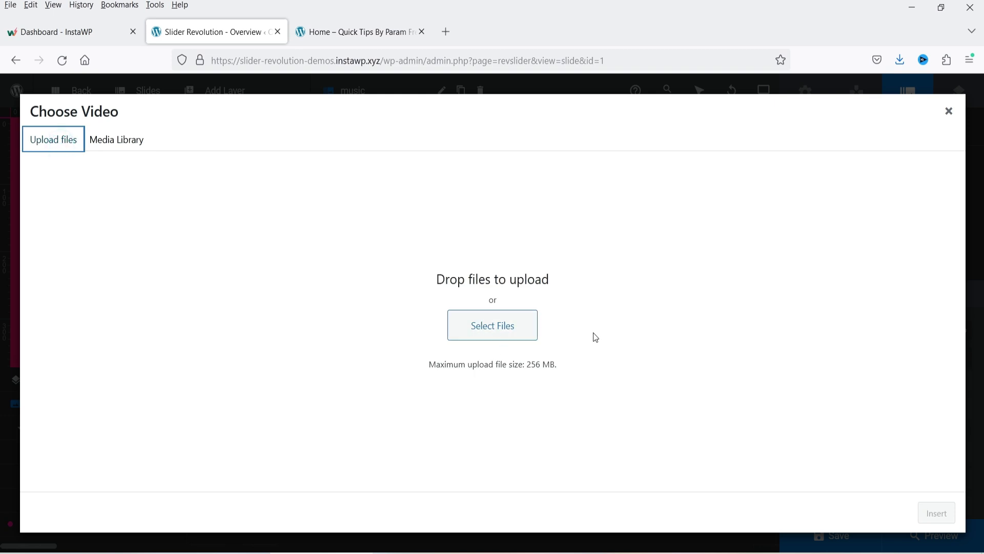
{"action": "left_click", "coordinate": [949, 112]}
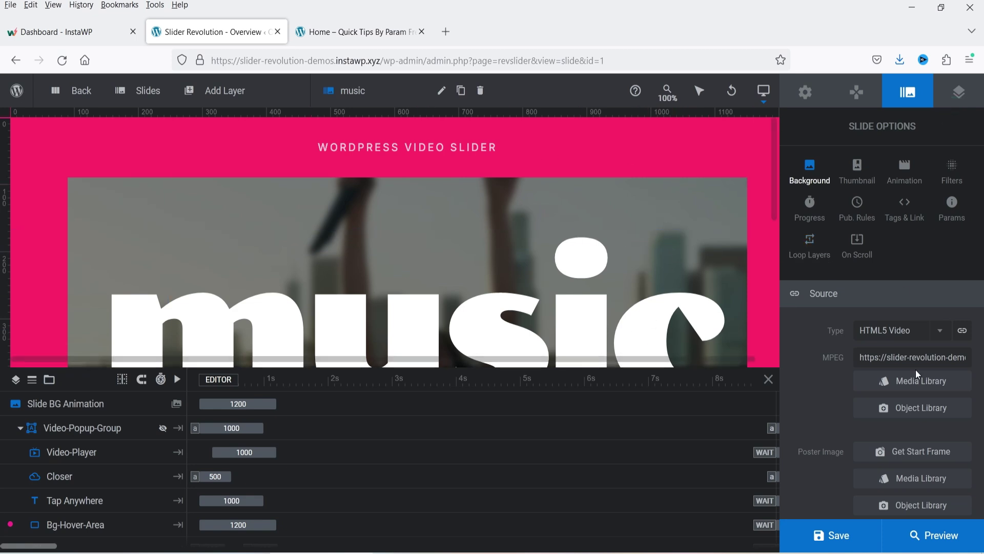
Examine the editable text content of the music slide's big headline, top text and tagline layers
{"action": "left_click", "coordinate": [487, 316]}
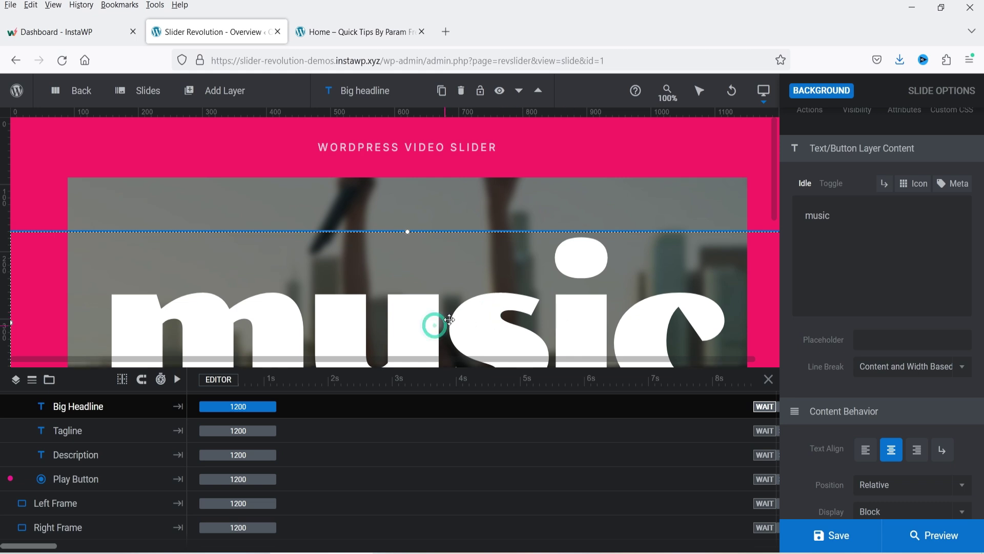
{"action": "left_click", "coordinate": [801, 218]}
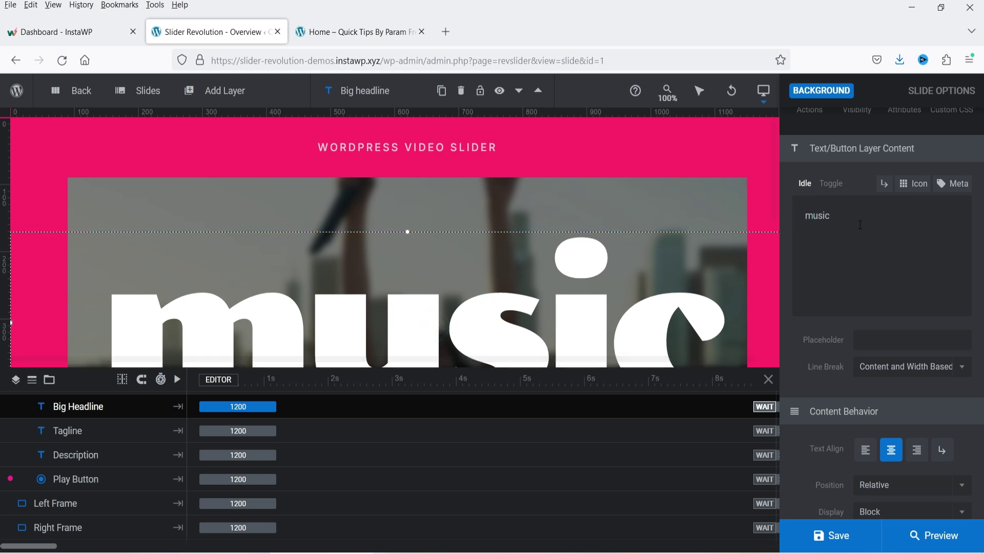
{"action": "left_click", "coordinate": [380, 147]}
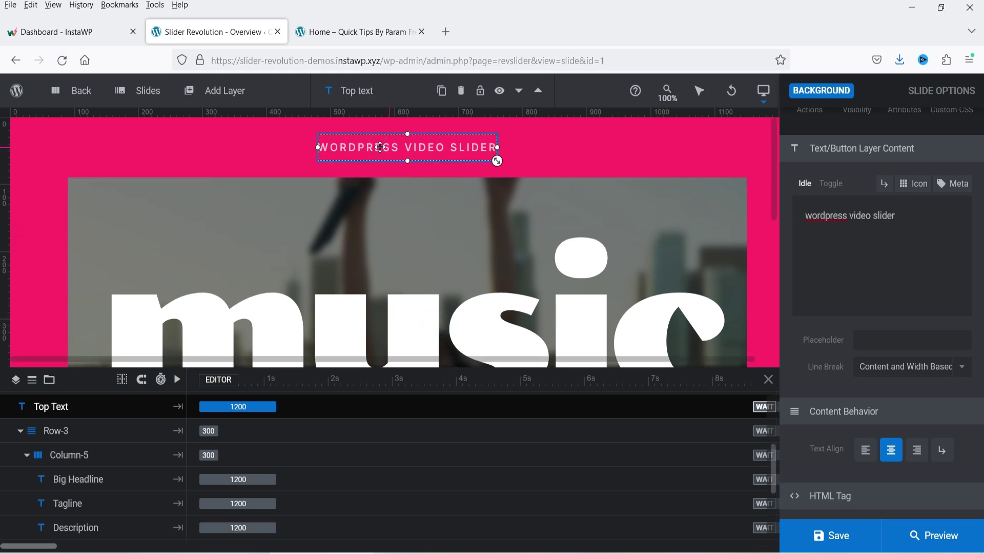
{"action": "left_click", "coordinate": [855, 221]}
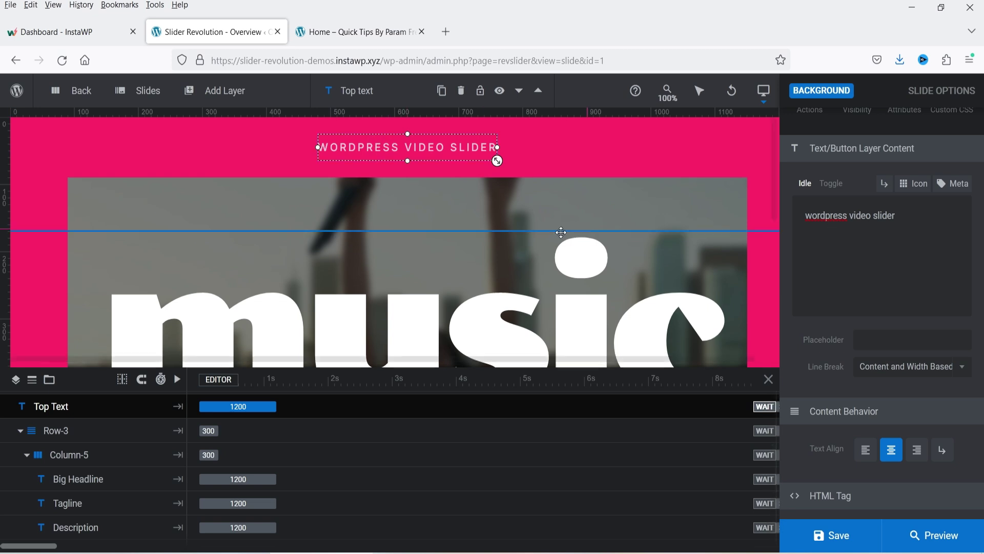
{"action": "scroll", "coordinate": [562, 233], "scroll_direction": "down", "scroll_amount": 3}
{"action": "left_click", "coordinate": [337, 232]}
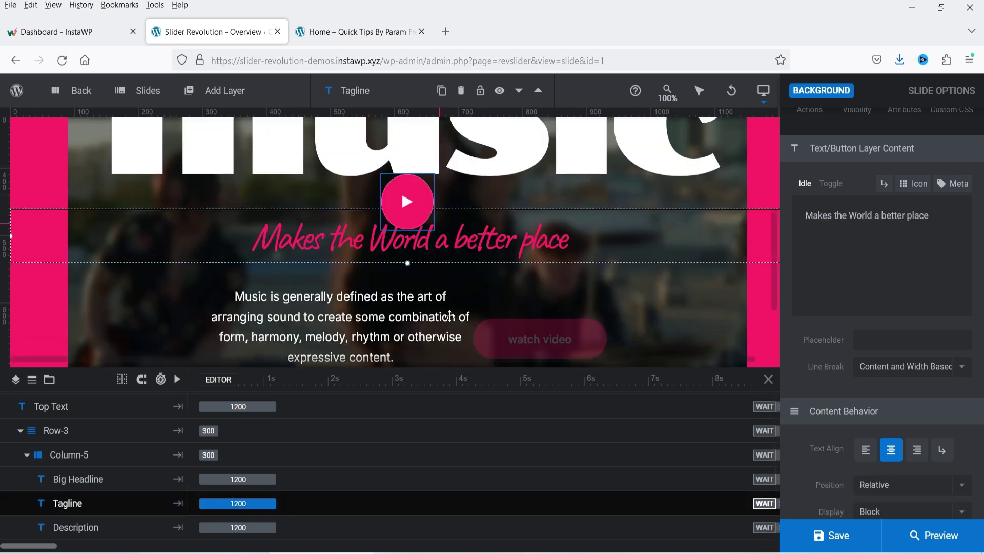
Delete the description paragraph layer below the tagline on the music slide
{"action": "scroll", "coordinate": [461, 302], "scroll_direction": "down", "scroll_amount": 1}
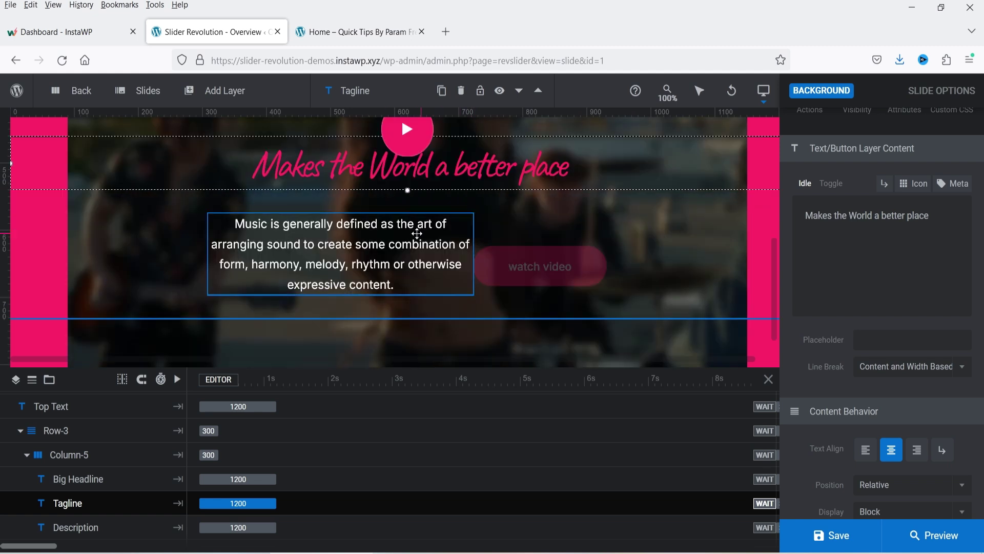
{"action": "left_click", "coordinate": [456, 233]}
{"action": "right_click", "coordinate": [460, 238]}
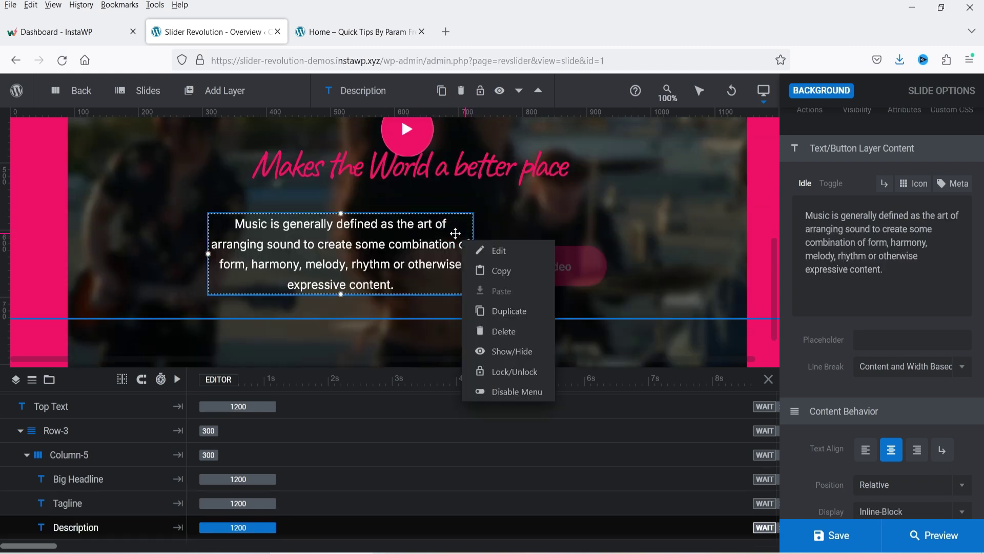
{"action": "left_click", "coordinate": [505, 332]}
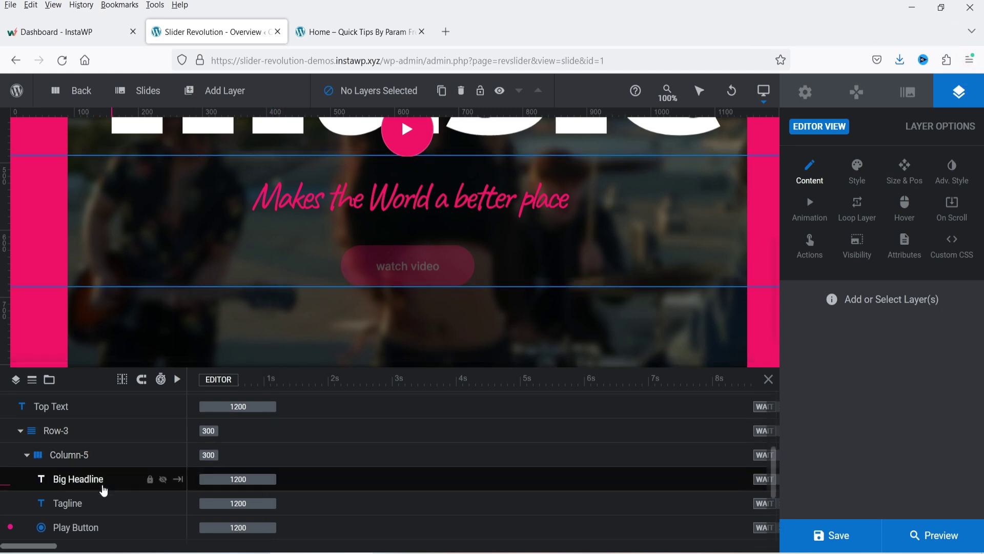
Examine the animation keyframes and basic timing settings of the music slide's big headline layer
{"action": "left_click", "coordinate": [102, 480]}
{"action": "scroll", "coordinate": [344, 180], "scroll_direction": "up", "scroll_amount": 3}
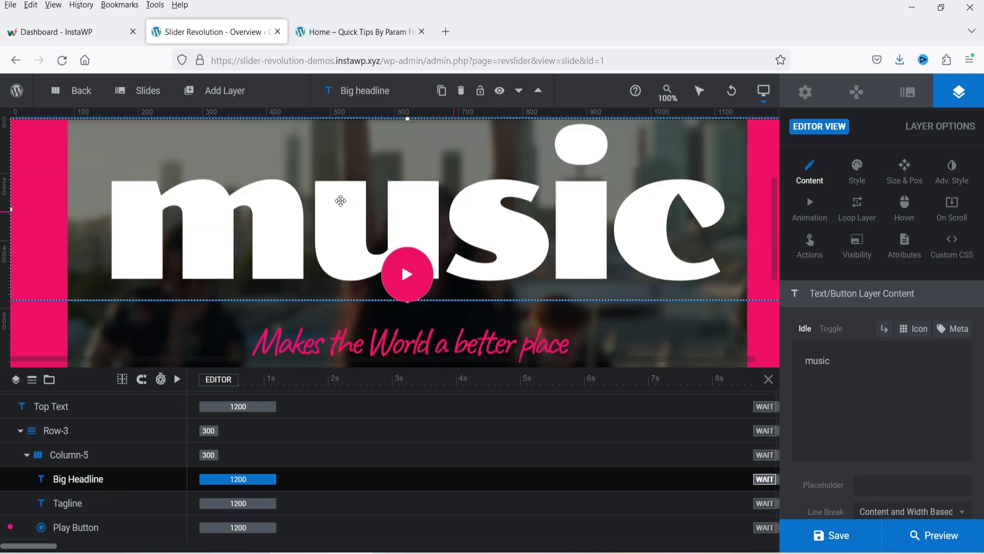
{"action": "scroll", "coordinate": [470, 236], "scroll_direction": "up", "scroll_amount": 2}
{"action": "scroll", "coordinate": [395, 194], "scroll_direction": "down", "scroll_amount": 1}
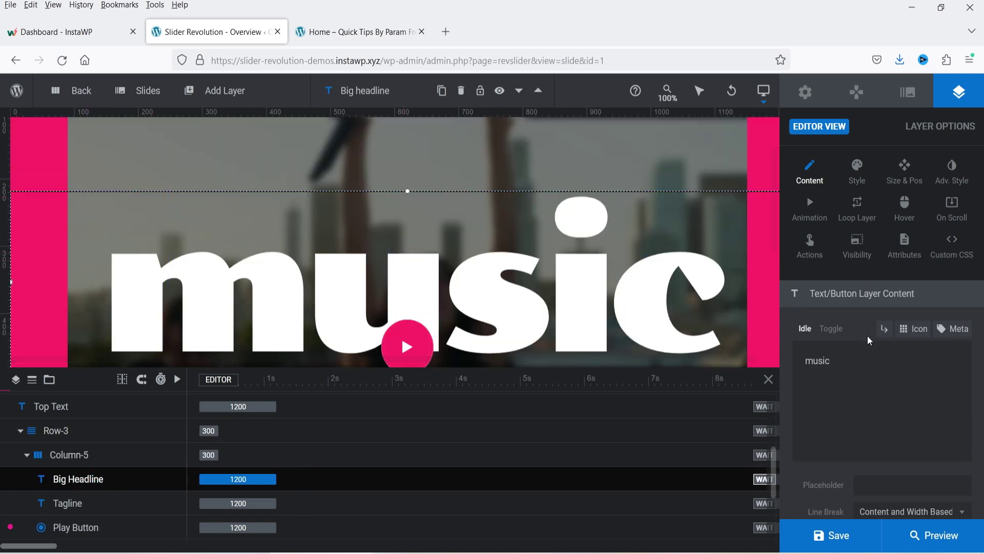
{"action": "left_click", "coordinate": [810, 220]}
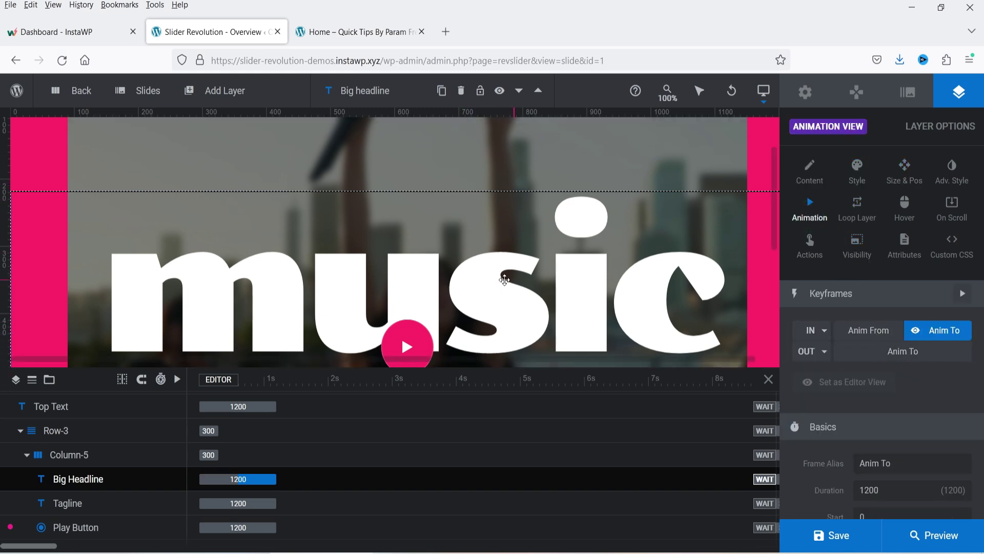
{"action": "scroll", "coordinate": [503, 277], "scroll_direction": "down", "scroll_amount": 5}
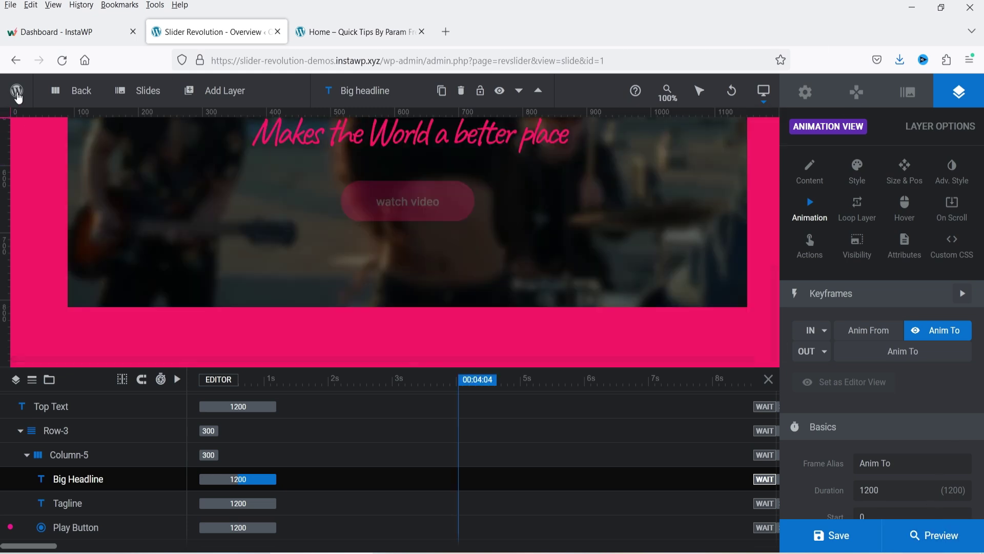
Leave the slide editor without saving, return to the Slider Revolution overview and dismiss the missing-addons notice
{"action": "mouse_move", "coordinate": [19, 98]}
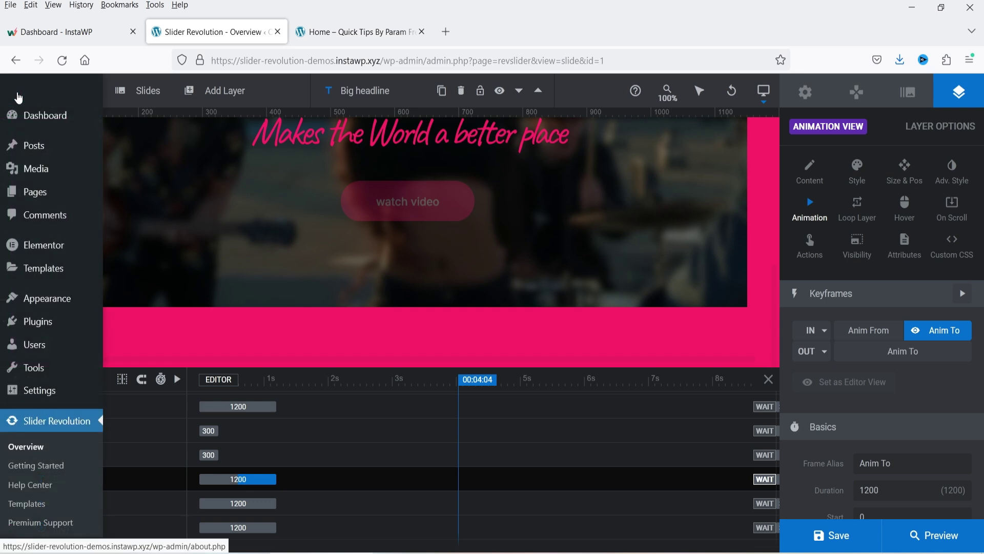
{"action": "left_click", "coordinate": [26, 446]}
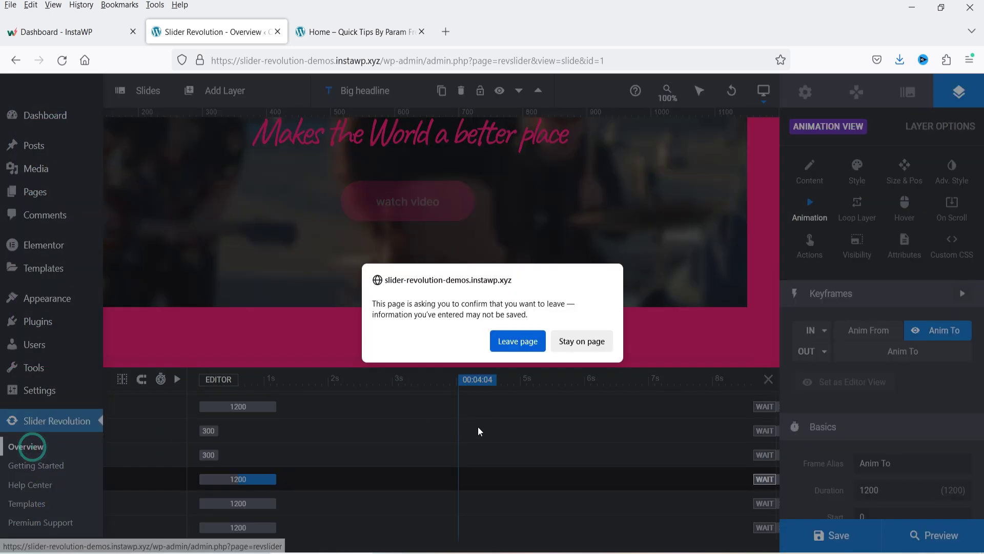
{"action": "left_click", "coordinate": [518, 340]}
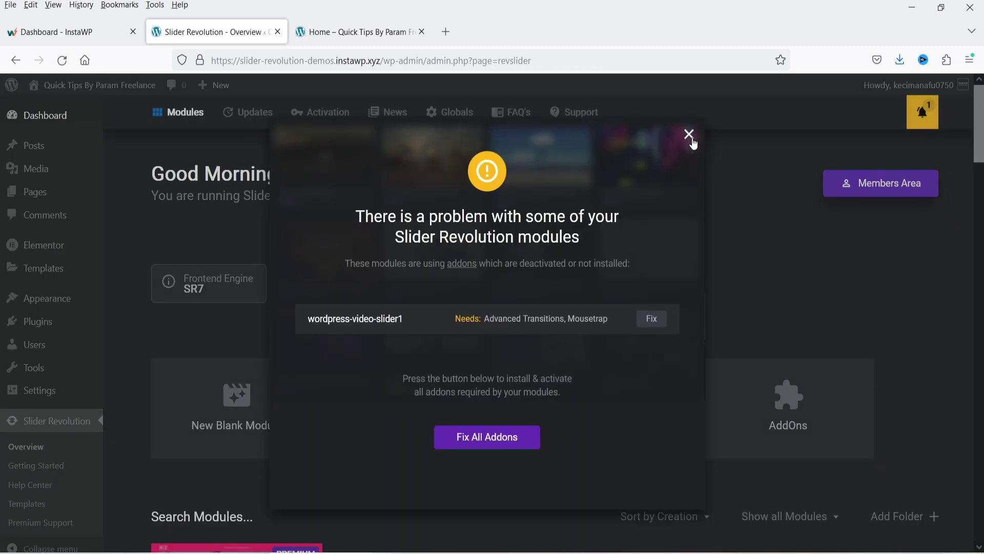
{"action": "left_click", "coordinate": [690, 136]}
{"action": "scroll", "coordinate": [958, 358], "scroll_direction": "down", "scroll_amount": 4}
{"action": "mouse_move", "coordinate": [285, 373]}
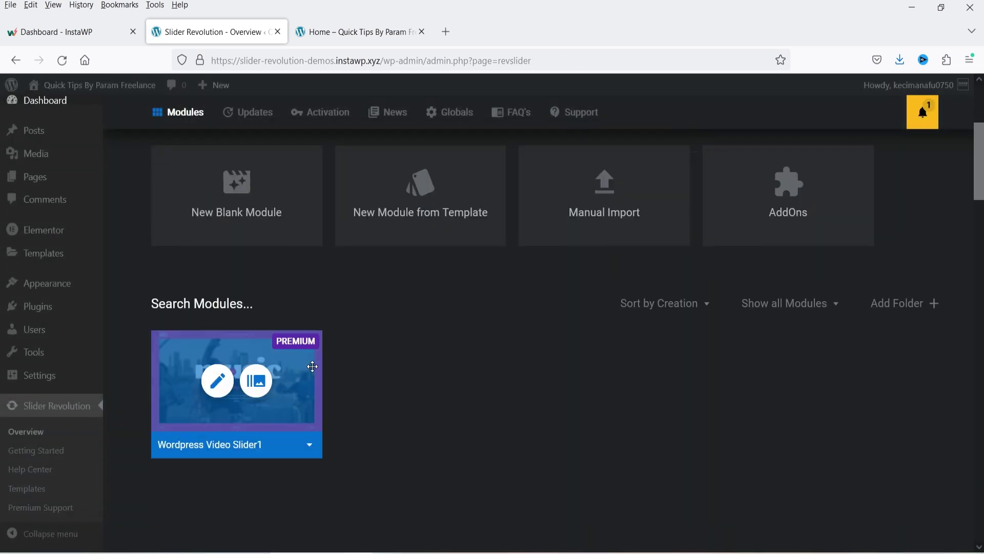
Create a new blank module and dismiss the creation guide, editing guide and help hint
{"action": "left_click", "coordinate": [238, 208]}
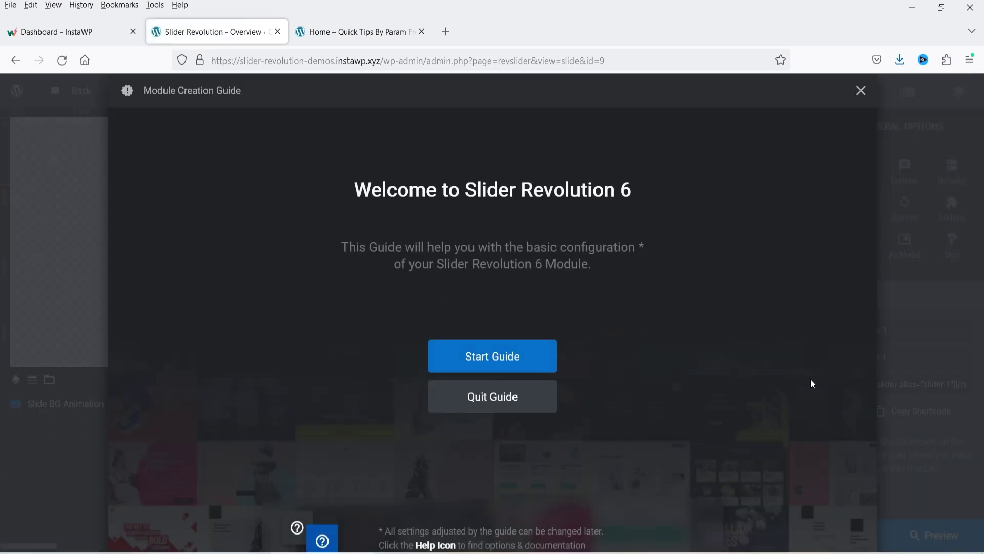
{"action": "left_click", "coordinate": [861, 90]}
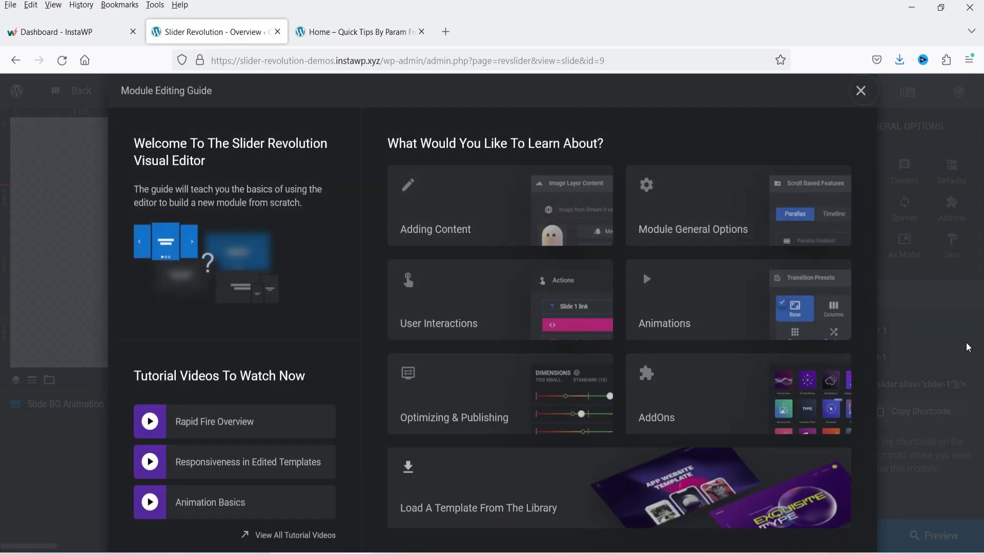
{"action": "left_click", "coordinate": [861, 91]}
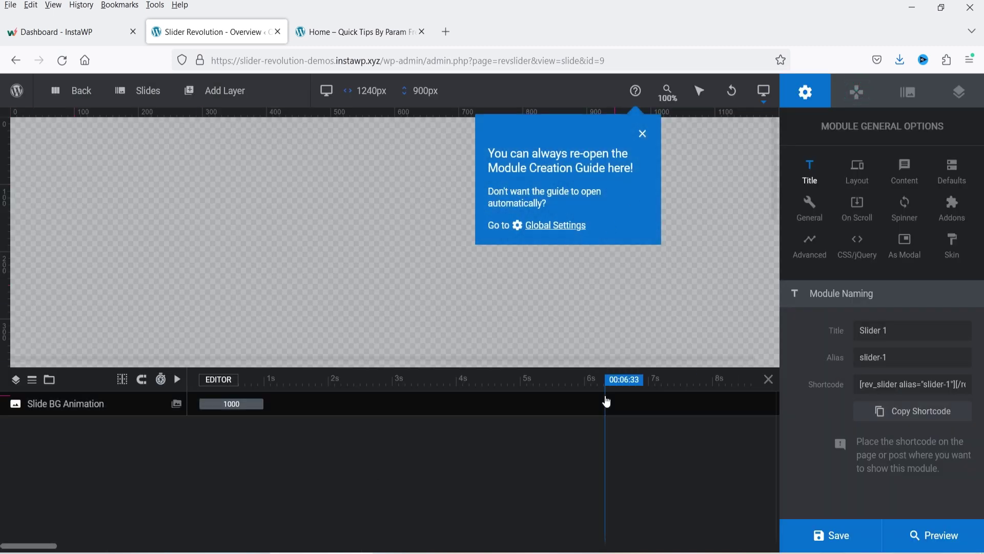
{"action": "mouse_move", "coordinate": [144, 91]}
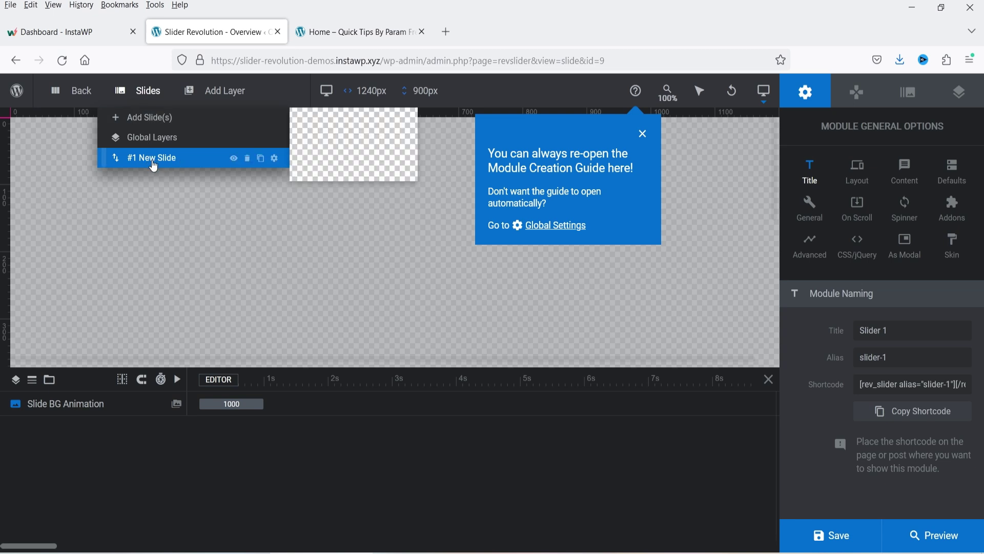
{"action": "left_click", "coordinate": [642, 134]}
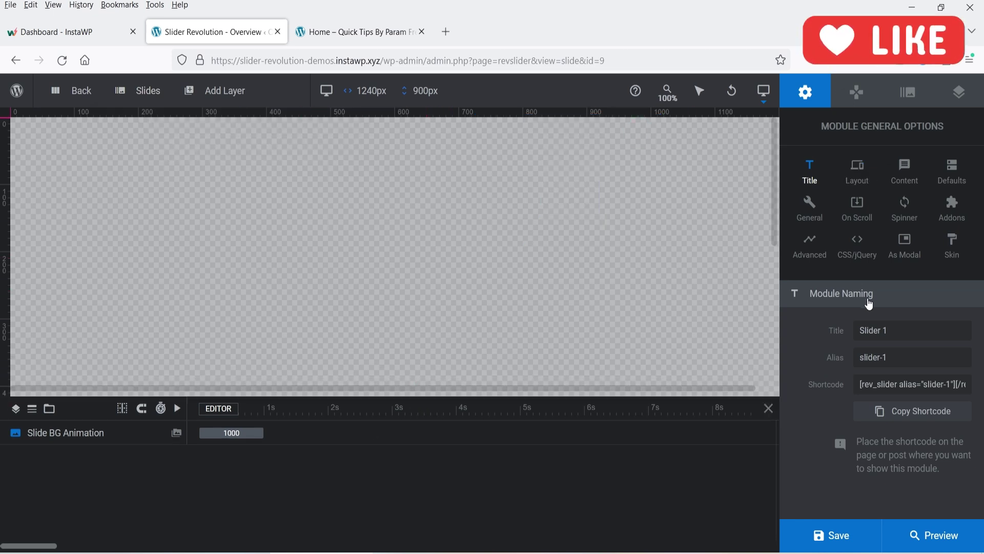
Set the new slide's background source type to Colored with the dark blue color #1c227a
{"action": "left_click", "coordinate": [908, 95]}
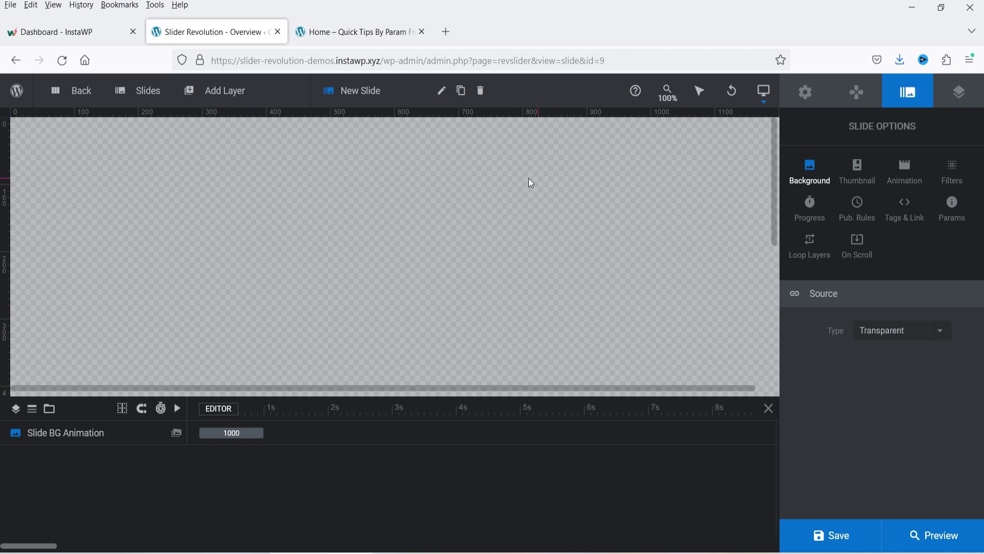
{"action": "left_click", "coordinate": [941, 331]}
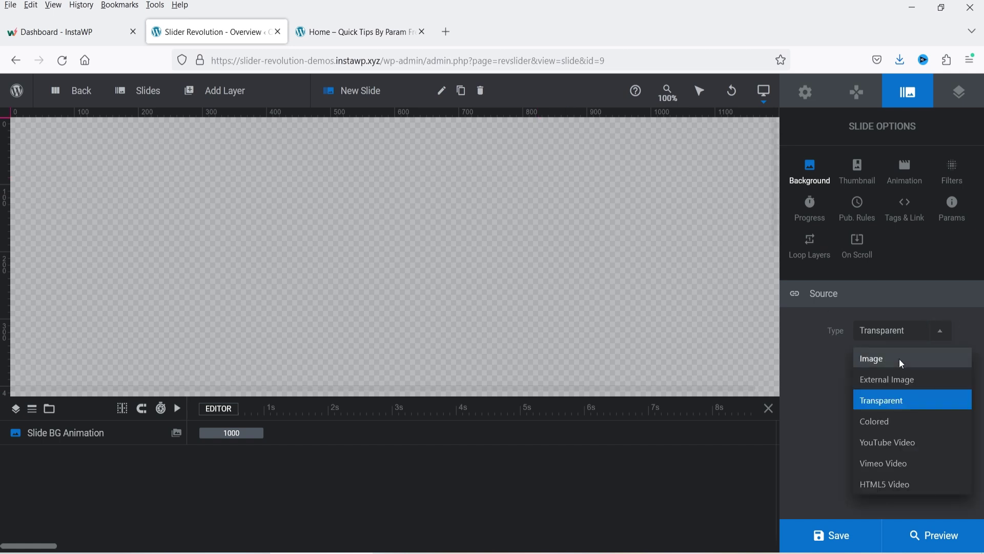
{"action": "left_click", "coordinate": [897, 422]}
{"action": "left_click", "coordinate": [872, 357]}
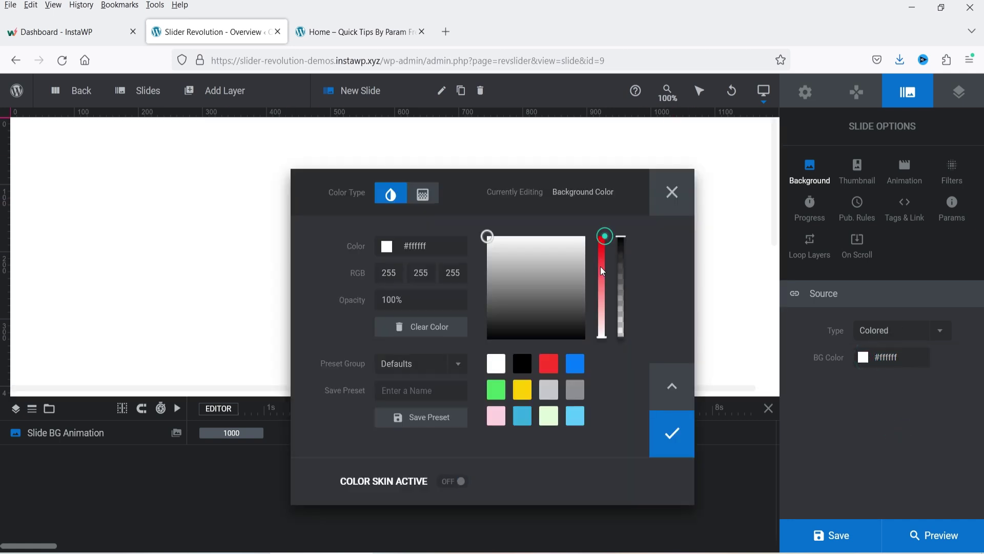
{"action": "left_click", "coordinate": [602, 261]}
{"action": "left_click_drag", "start_coordinate": [534, 246], "coordinate": [552, 290]}
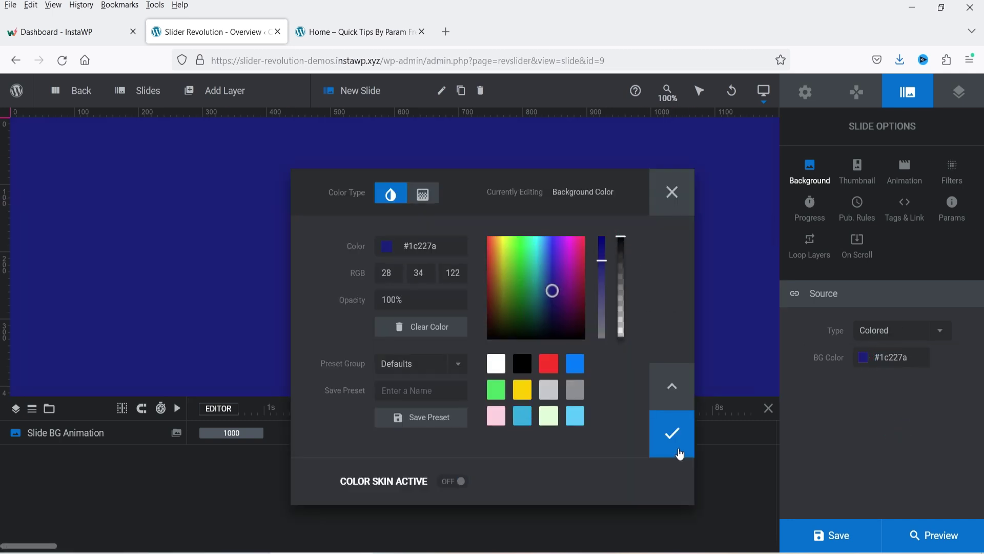
{"action": "left_click", "coordinate": [672, 433]}
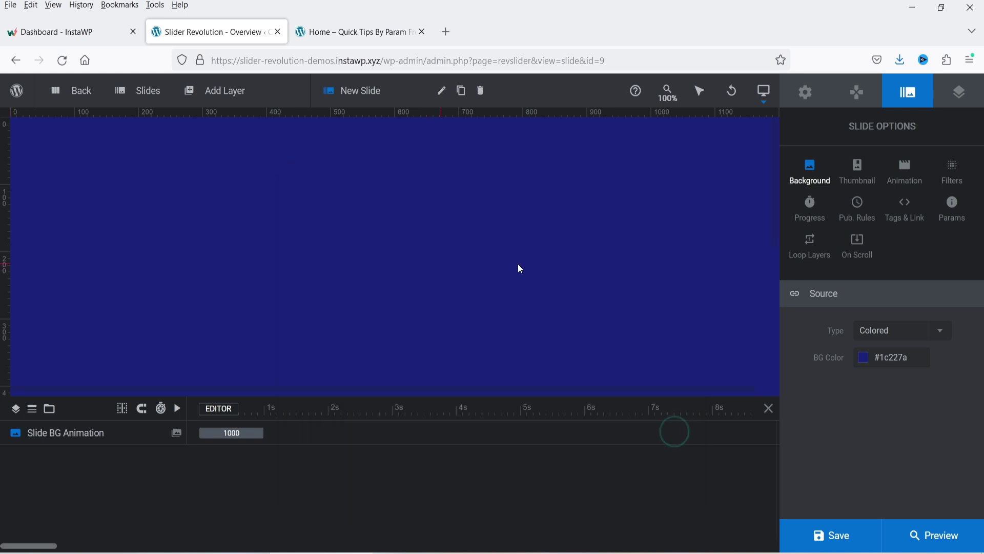
Switch the new slide's background source type to YouTube Video and from there to Vimeo Video without entering an ID
{"action": "left_click", "coordinate": [941, 332]}
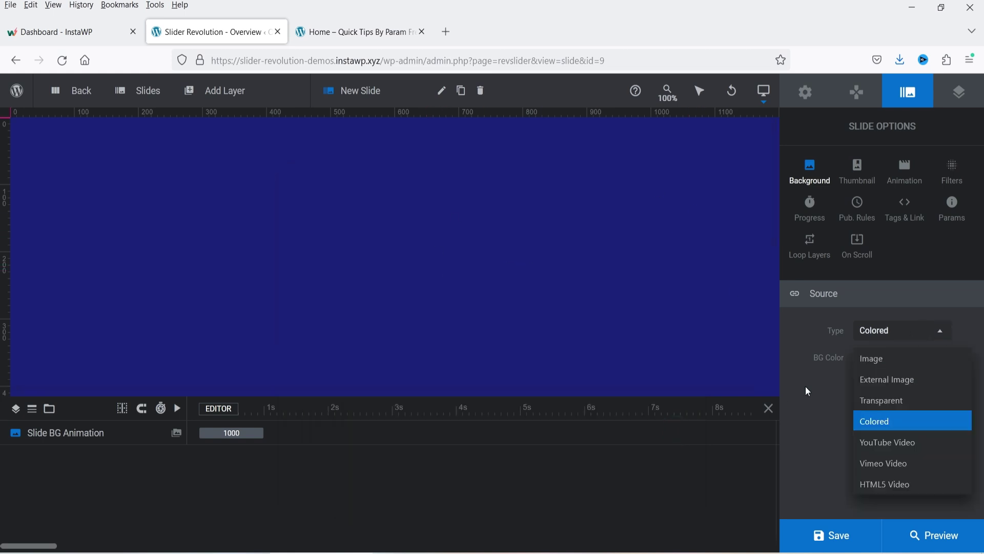
{"action": "left_click", "coordinate": [892, 441]}
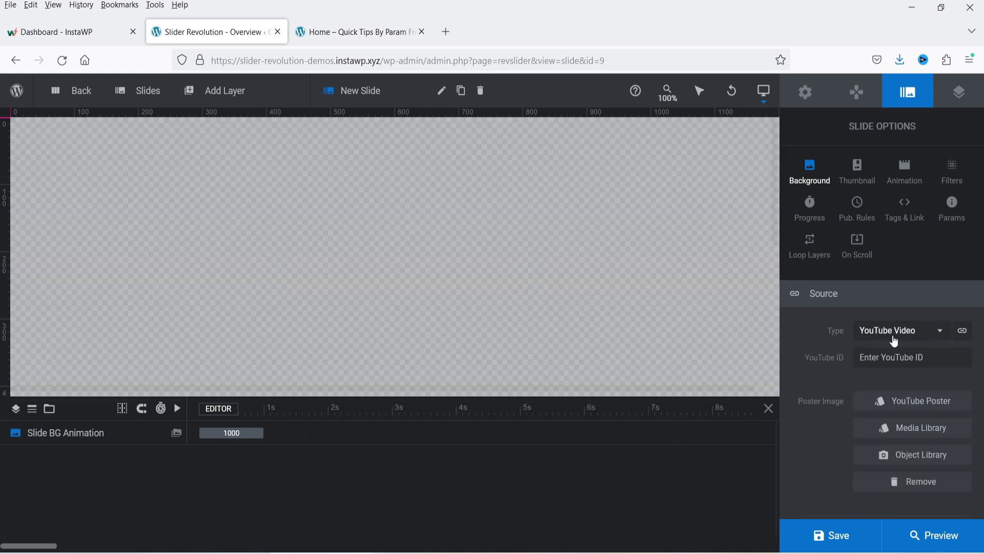
{"action": "left_click", "coordinate": [866, 358]}
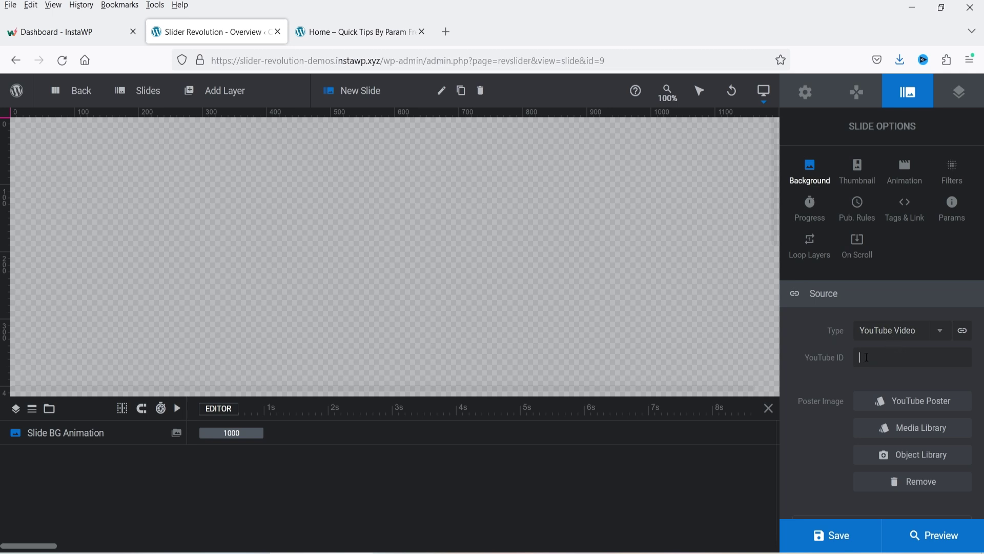
{"action": "left_click", "coordinate": [907, 332]}
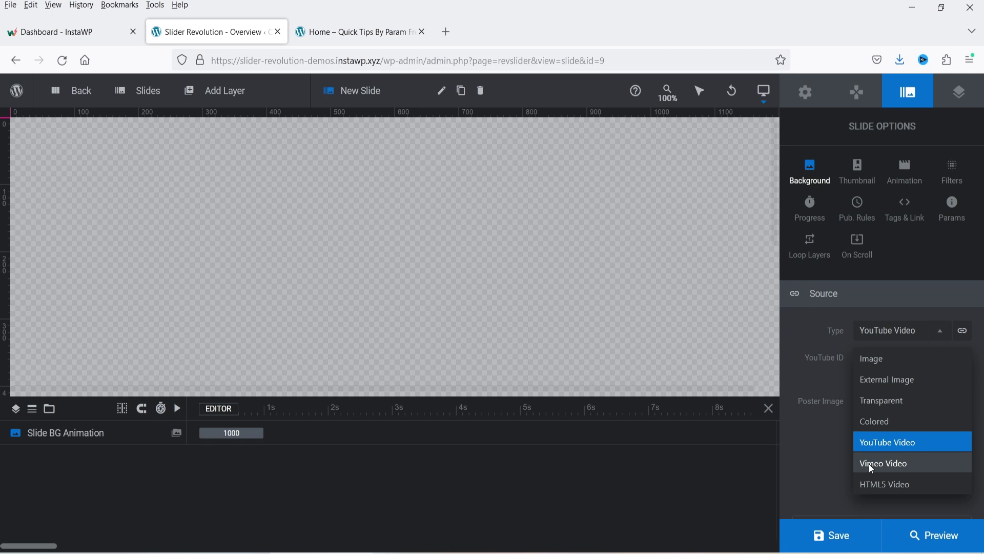
{"action": "left_click", "coordinate": [871, 467]}
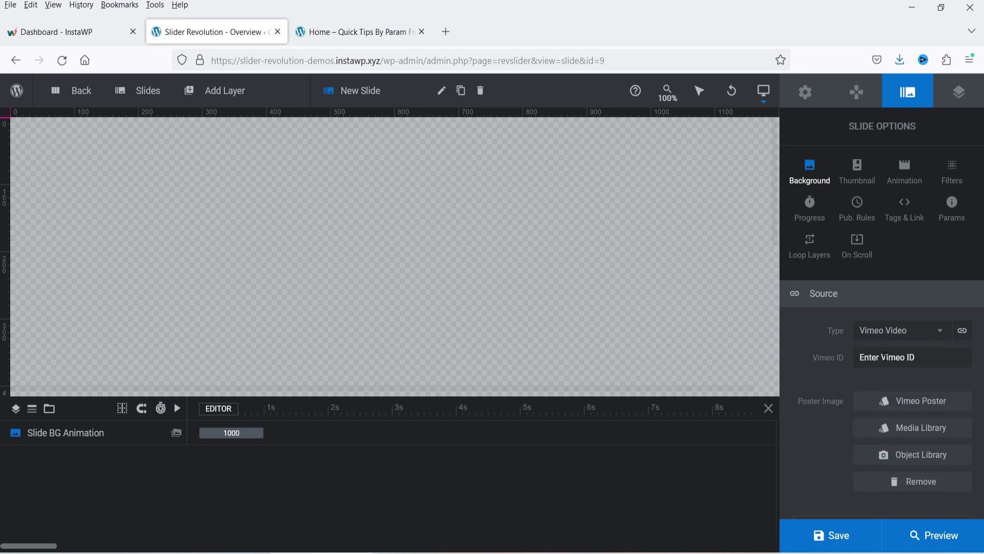
Set the slide's background source type to HTML5 Video and insert video4.mp4 from the media library as its MPEG source
{"action": "left_click", "coordinate": [941, 331]}
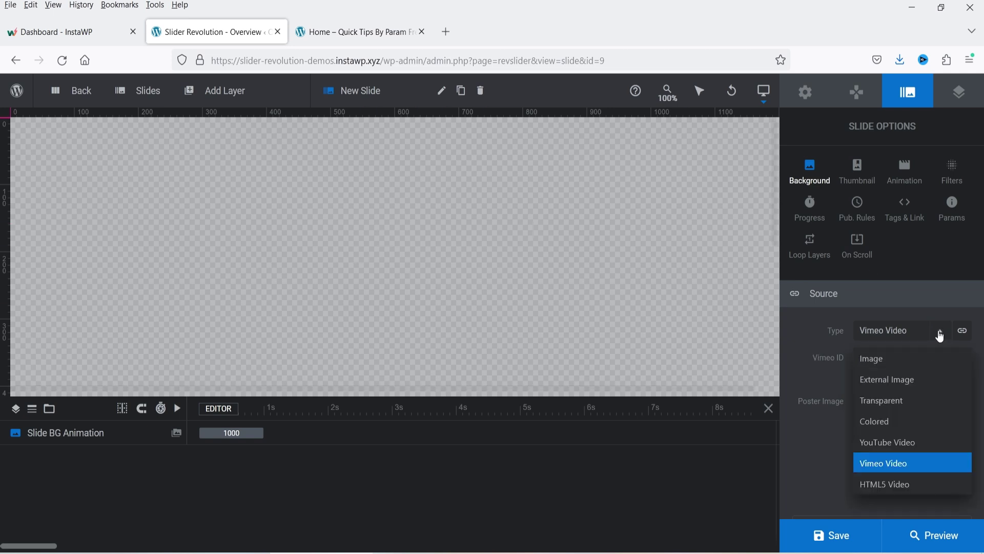
{"action": "left_click", "coordinate": [889, 484]}
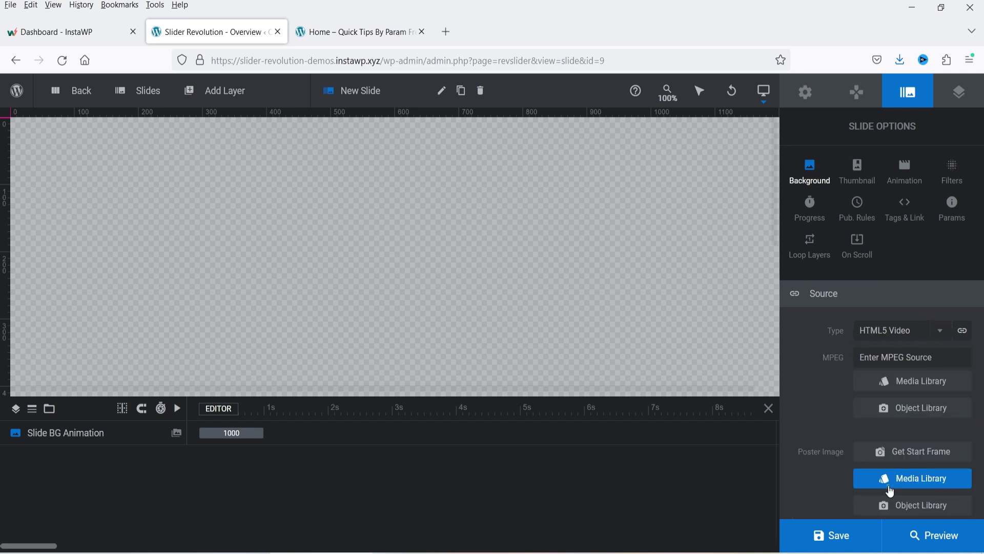
{"action": "left_click", "coordinate": [919, 387]}
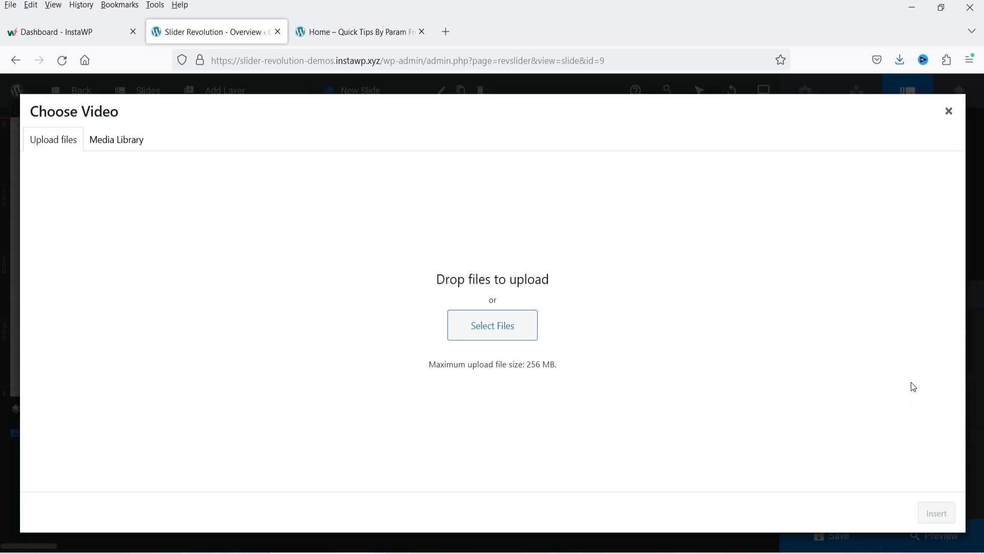
{"action": "left_click", "coordinate": [128, 147]}
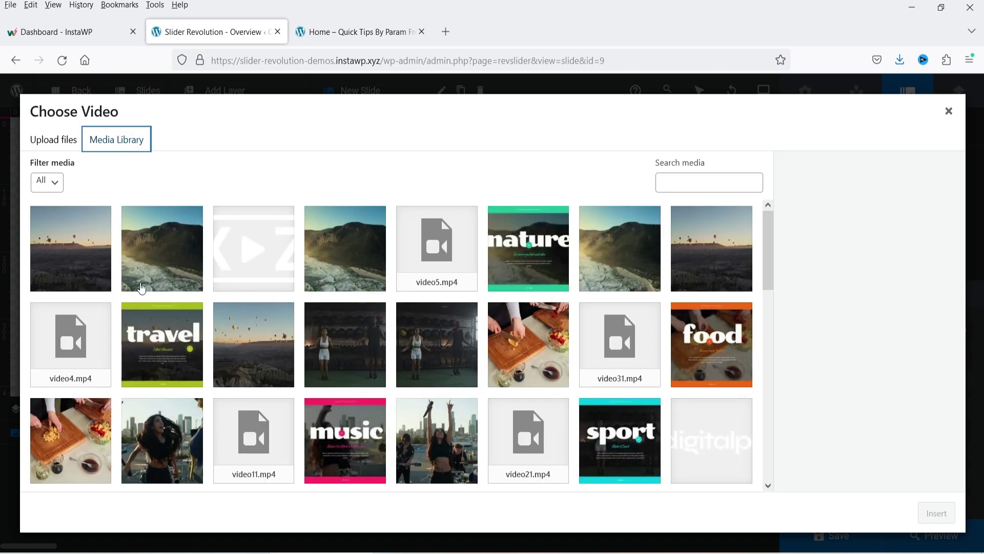
{"action": "left_click", "coordinate": [96, 356]}
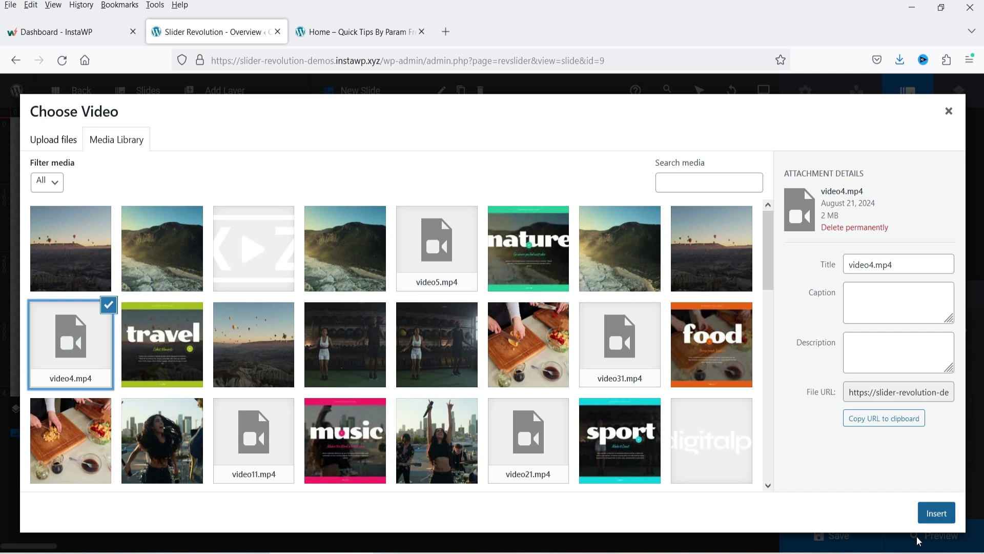
{"action": "left_click", "coordinate": [936, 514]}
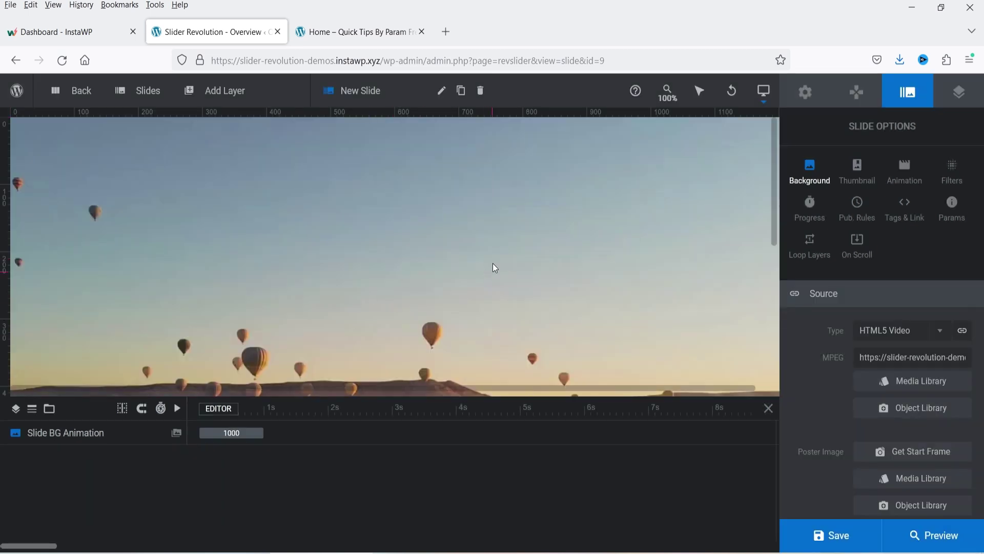
Get the background video's start frame as its poster image and view the media library's alternatives without choosing one
{"action": "scroll", "coordinate": [836, 387], "scroll_direction": "down", "scroll_amount": 2}
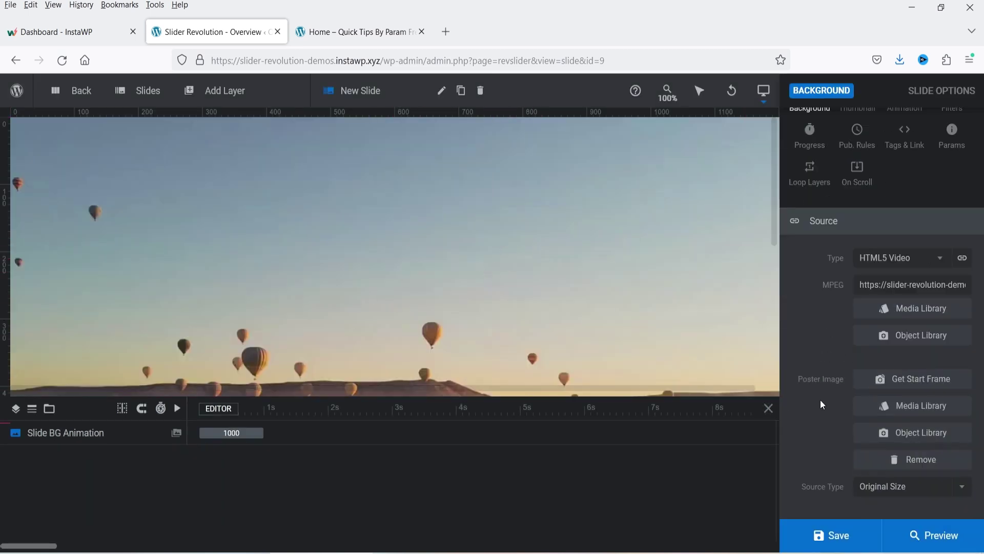
{"action": "left_click", "coordinate": [933, 389]}
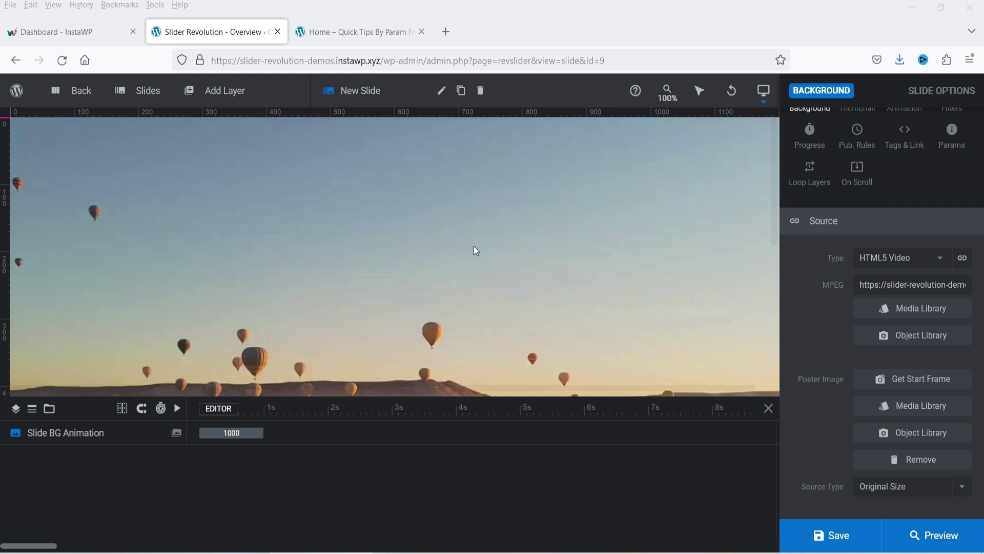
{"action": "left_click", "coordinate": [927, 409]}
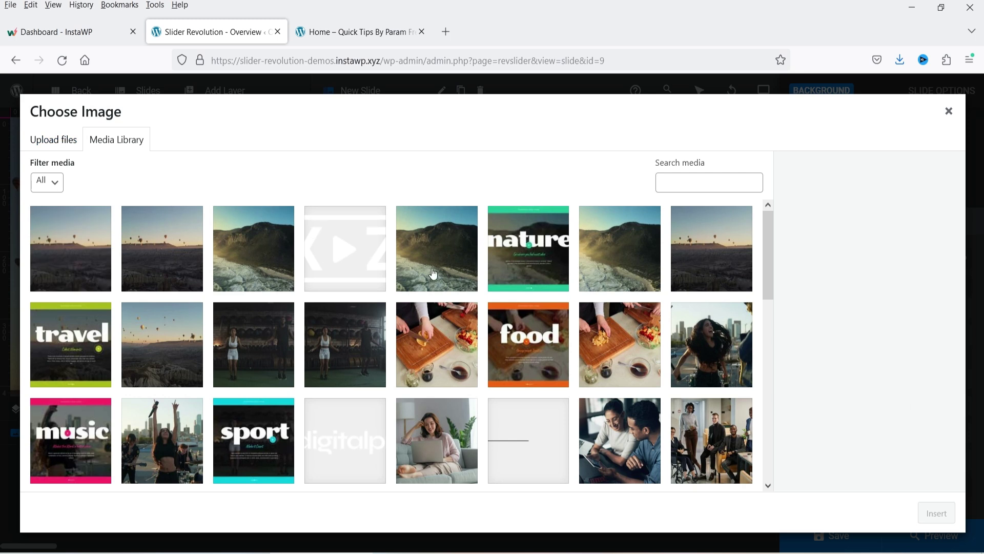
{"action": "left_click", "coordinate": [949, 111]}
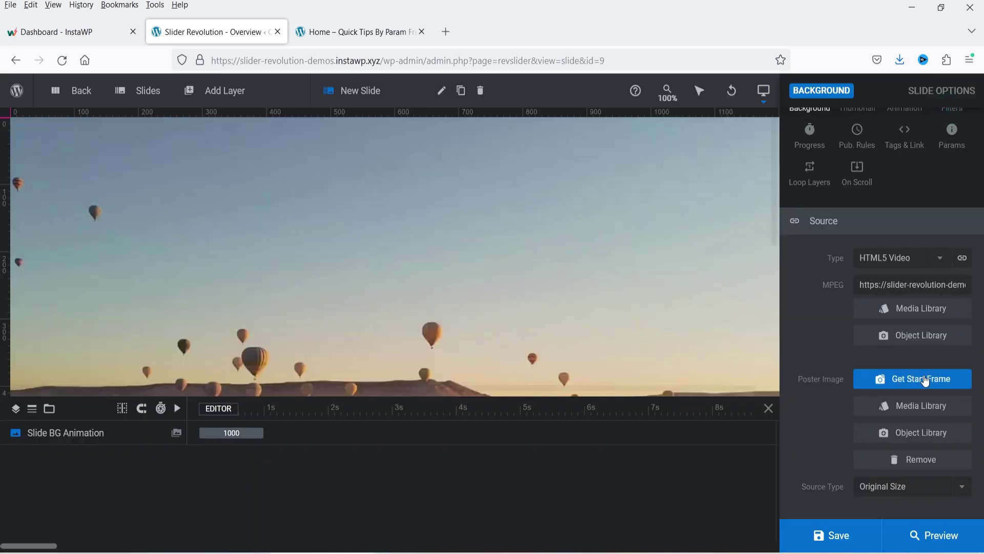
Examine the stream options and HTML5 settings of the slide's background video
{"action": "scroll", "coordinate": [834, 442], "scroll_direction": "down", "scroll_amount": 4}
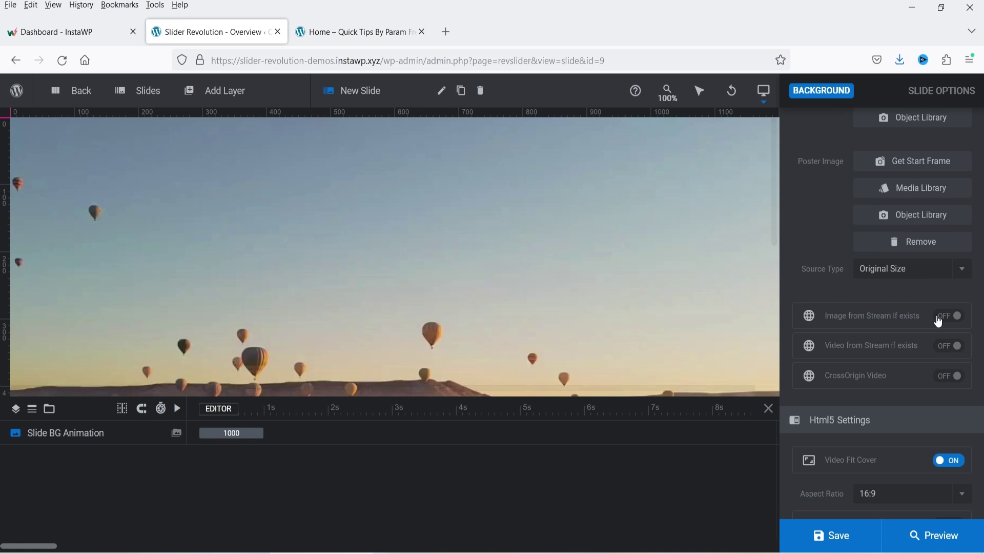
{"action": "scroll", "coordinate": [870, 325], "scroll_direction": "down", "scroll_amount": 3}
{"action": "scroll", "coordinate": [844, 272], "scroll_direction": "up", "scroll_amount": 5}
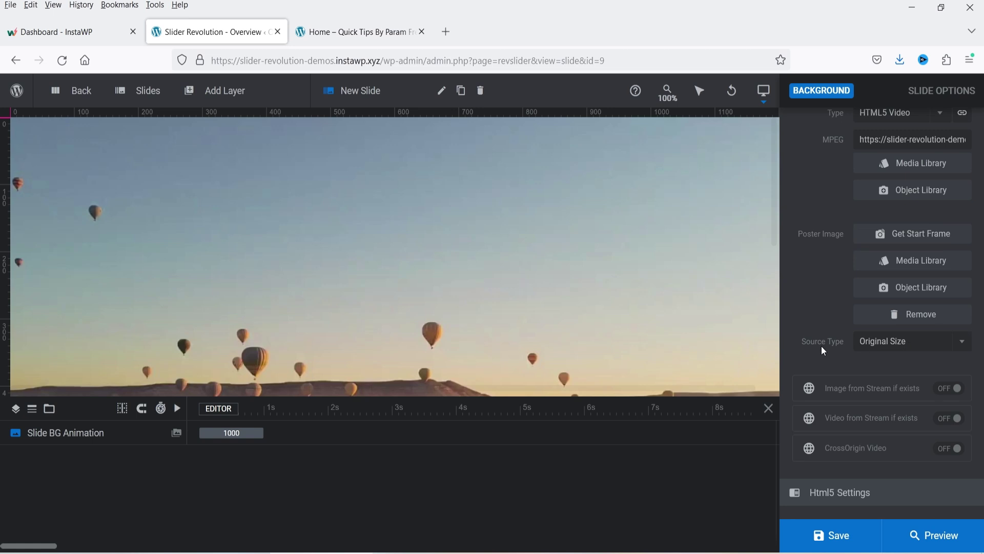
Examine the background video's poster source sizes, aspect ratio choices, HTML5 playback settings and overlay options
{"action": "left_click", "coordinate": [961, 342]}
{"action": "left_click", "coordinate": [819, 276]}
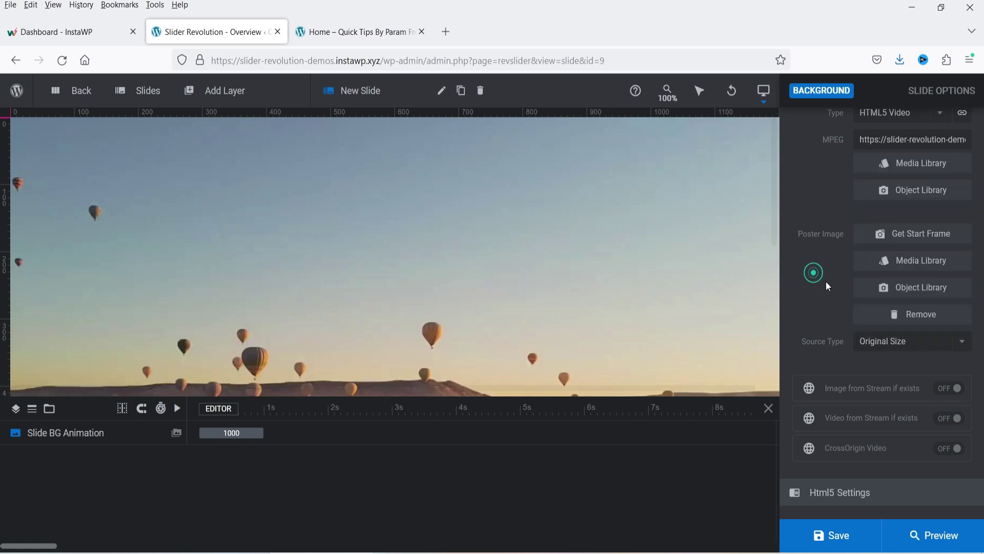
{"action": "left_click", "coordinate": [964, 344]}
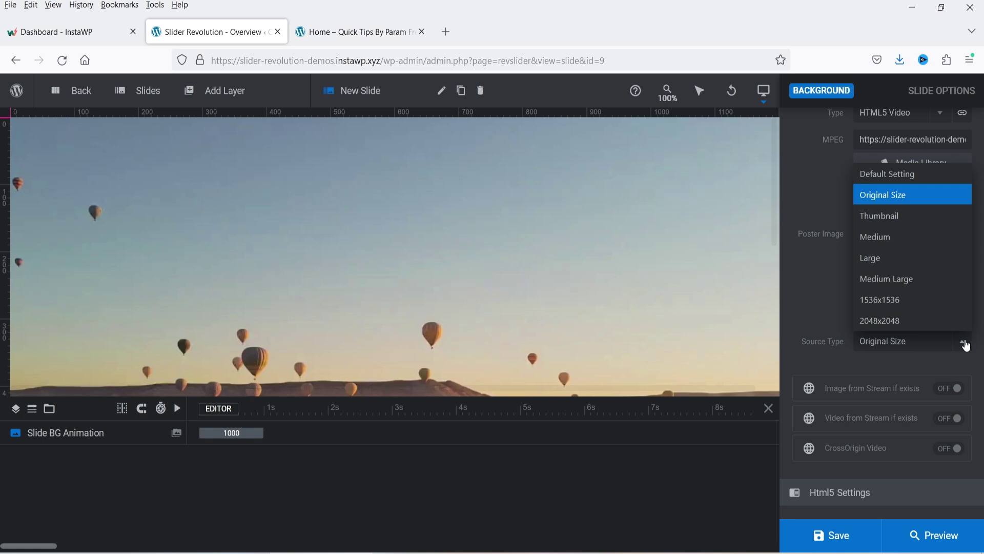
{"action": "scroll", "coordinate": [826, 298], "scroll_direction": "down", "scroll_amount": 4}
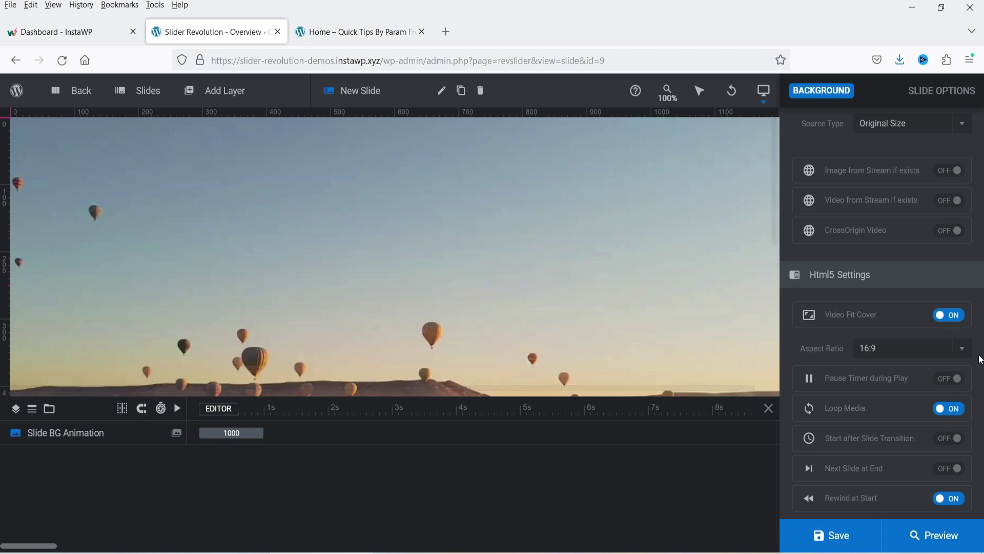
{"action": "left_click", "coordinate": [962, 349]}
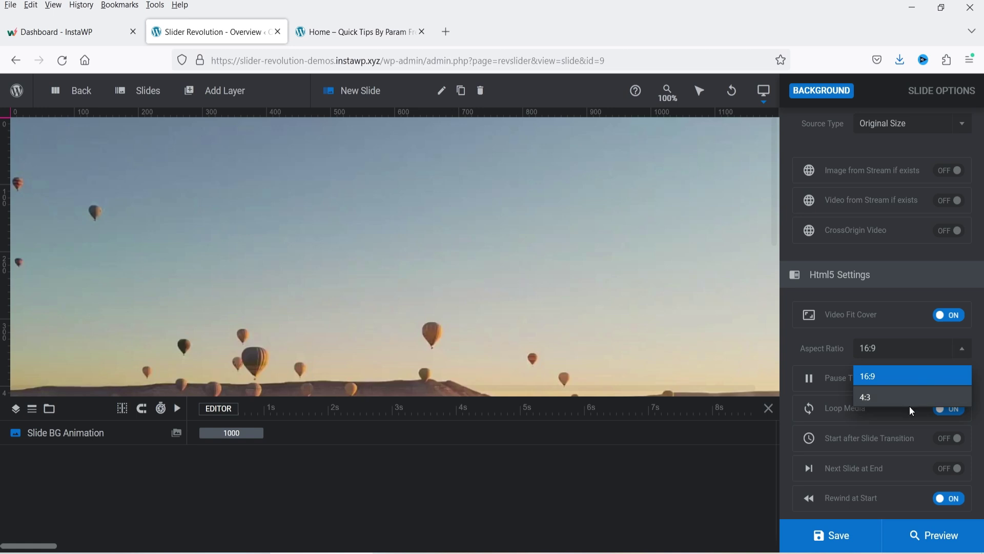
{"action": "left_click", "coordinate": [818, 353]}
{"action": "scroll", "coordinate": [853, 314], "scroll_direction": "down", "scroll_amount": 2}
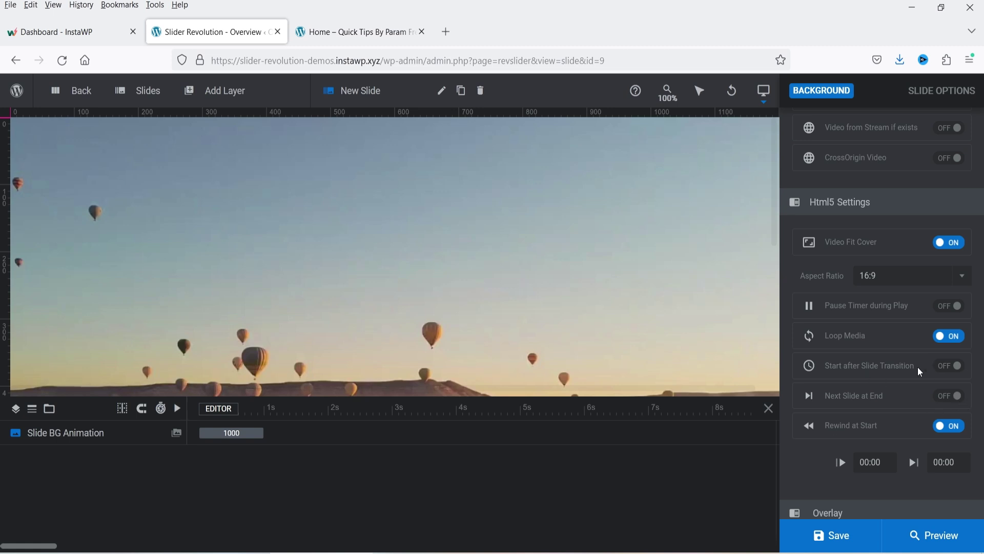
{"action": "scroll", "coordinate": [945, 435], "scroll_direction": "down", "scroll_amount": 3}
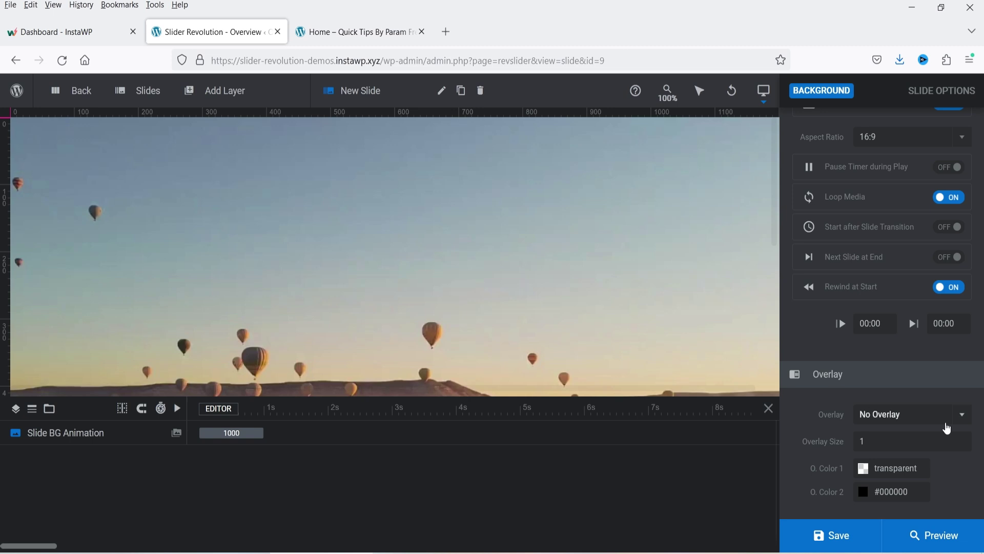
{"action": "scroll", "coordinate": [953, 472], "scroll_direction": "up", "scroll_amount": 10}
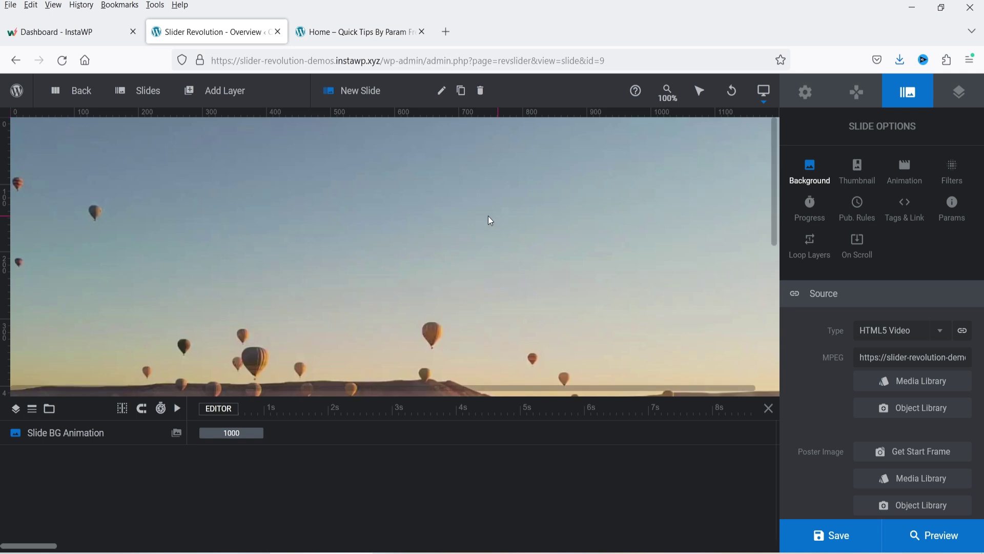
Add a text layer reading QUICK TIPS near the slide's upper-left corner and enlarge it to a font size of about 106px
{"action": "mouse_move", "coordinate": [213, 94]}
{"action": "mouse_move", "coordinate": [205, 130]}
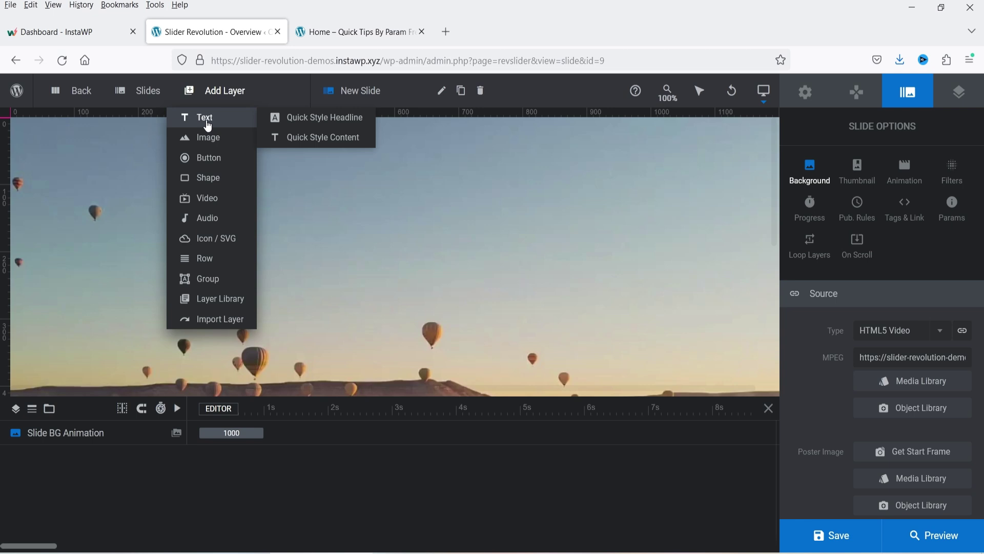
{"action": "left_click", "coordinate": [207, 126]}
{"action": "type", "text": "QUICK TIPS"}
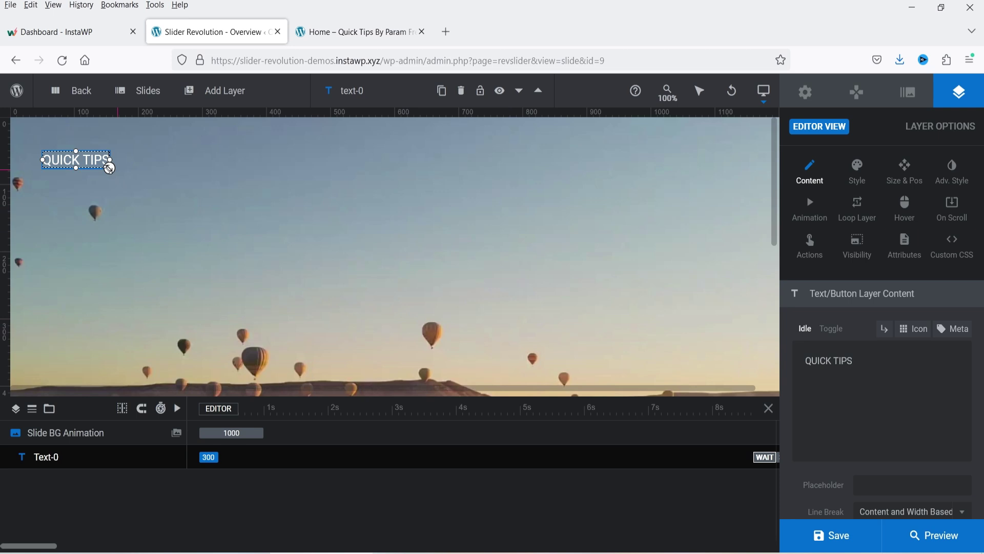
{"action": "left_click_drag", "start_coordinate": [110, 167], "coordinate": [398, 240]}
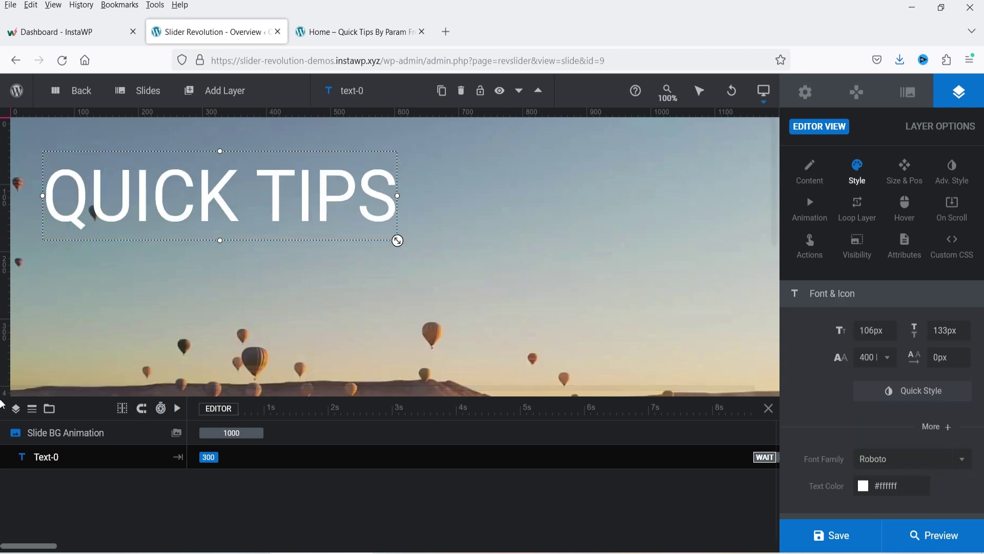
Set the QUICK TIPS text to font weight 700 Bold and text color #ffcc00
{"action": "scroll", "coordinate": [976, 400], "scroll_direction": "down", "scroll_amount": 3}
{"action": "left_click", "coordinate": [864, 343]}
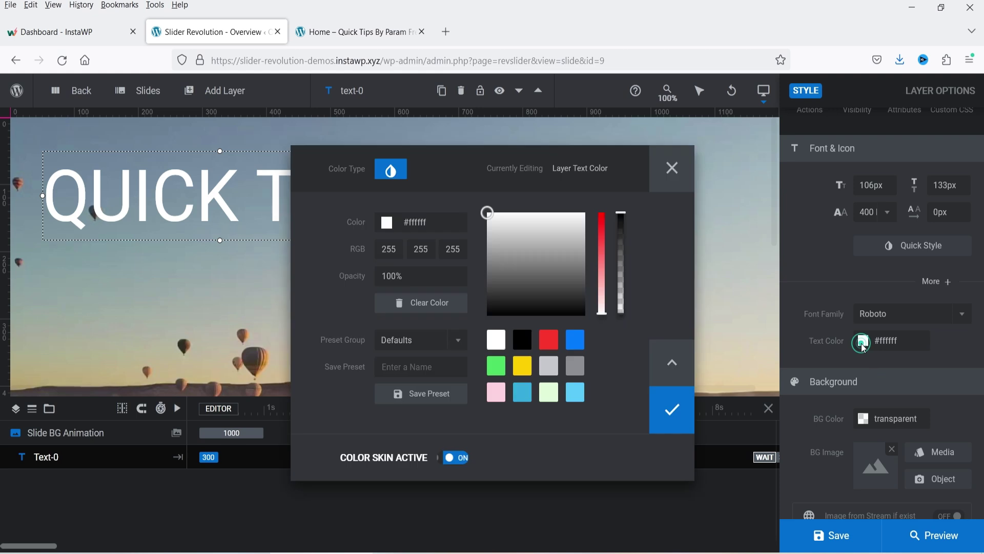
{"action": "key", "text": "Escape"}
{"action": "left_click", "coordinate": [875, 212]}
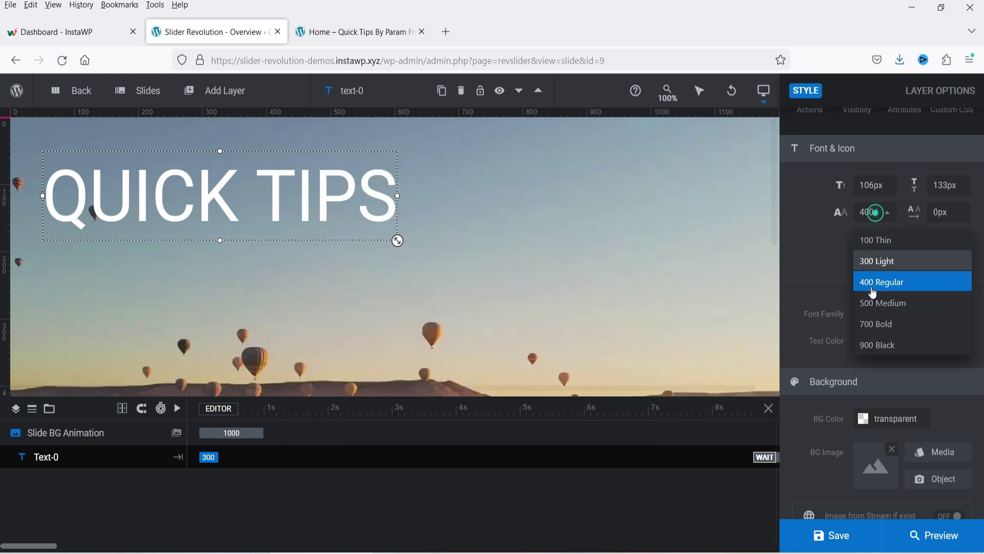
{"action": "left_click", "coordinate": [879, 324]}
{"action": "left_click", "coordinate": [863, 342]}
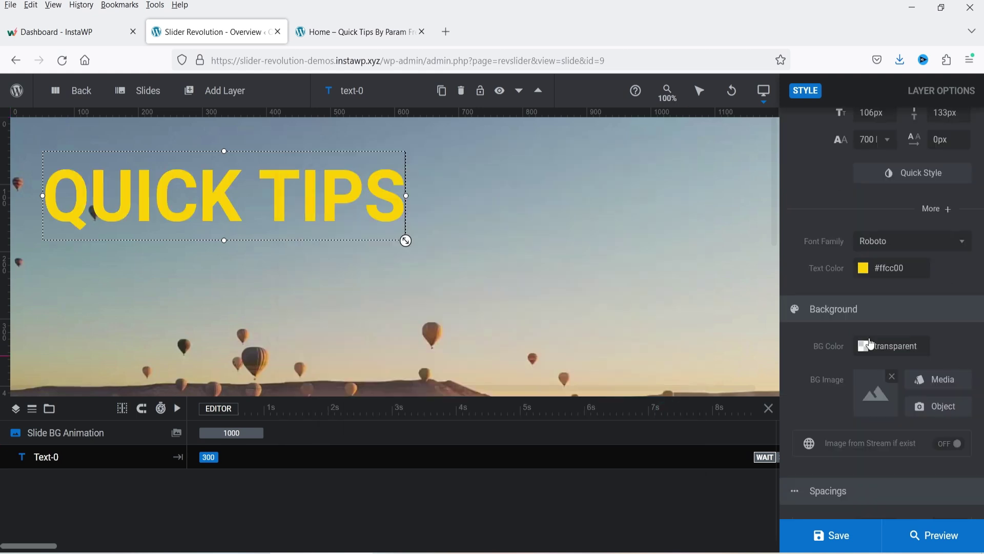
{"action": "scroll", "coordinate": [844, 365], "scroll_direction": "down", "scroll_amount": 5}
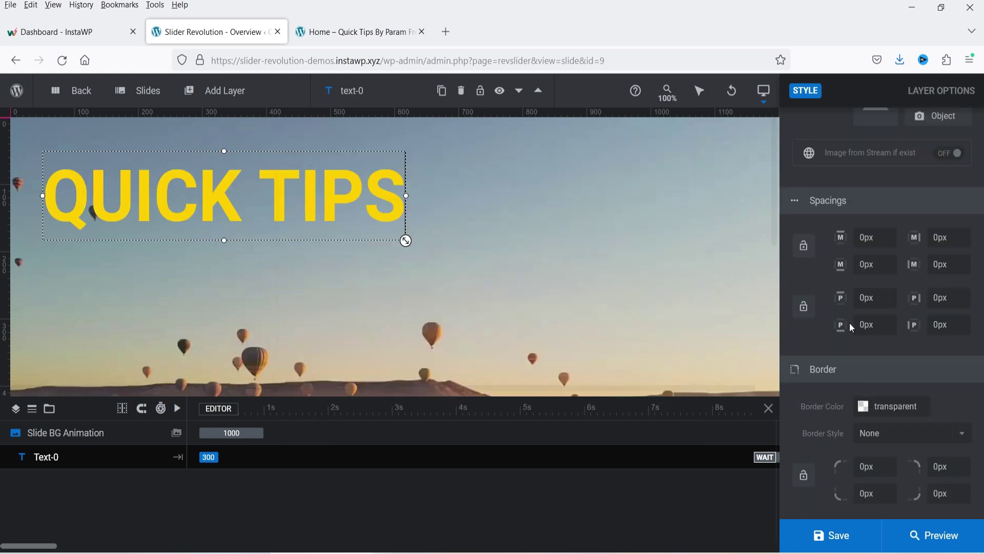
{"action": "scroll", "coordinate": [935, 342], "scroll_direction": "up", "scroll_amount": 5}
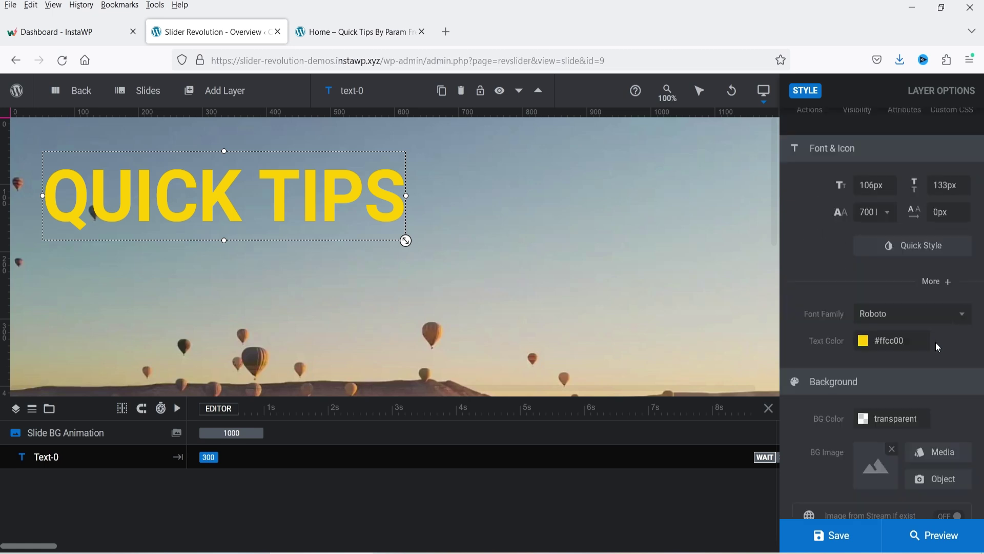
{"action": "scroll", "coordinate": [935, 342], "scroll_direction": "up", "scroll_amount": 4}
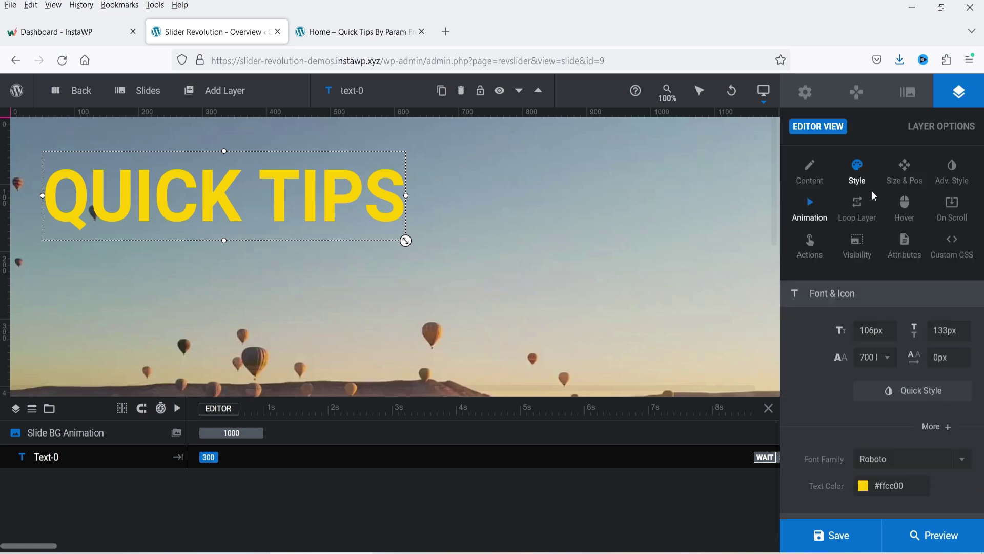
Apply the Letters Fly In From Left letter transition as the QUICK TIPS layer's In animation
{"action": "left_click", "coordinate": [809, 214]}
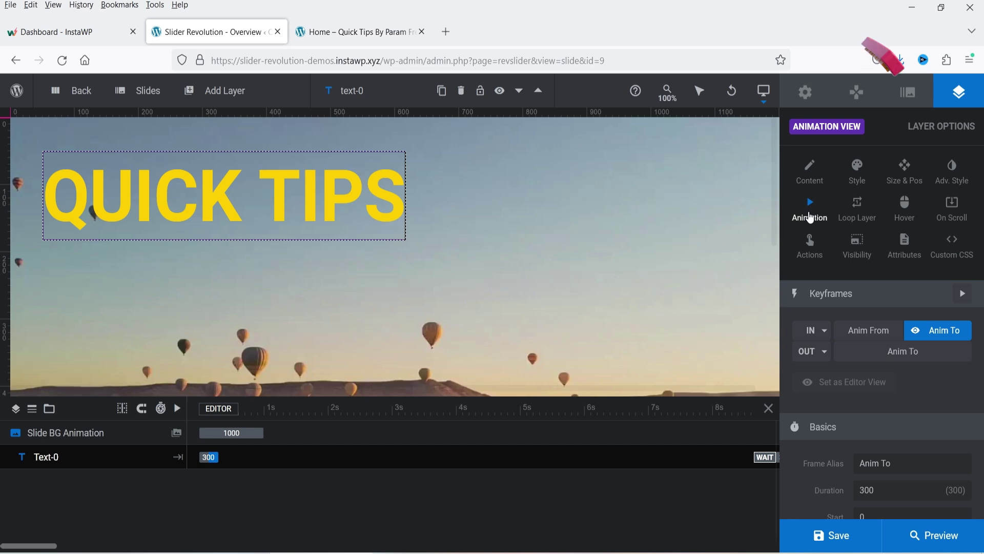
{"action": "left_click", "coordinate": [819, 332]}
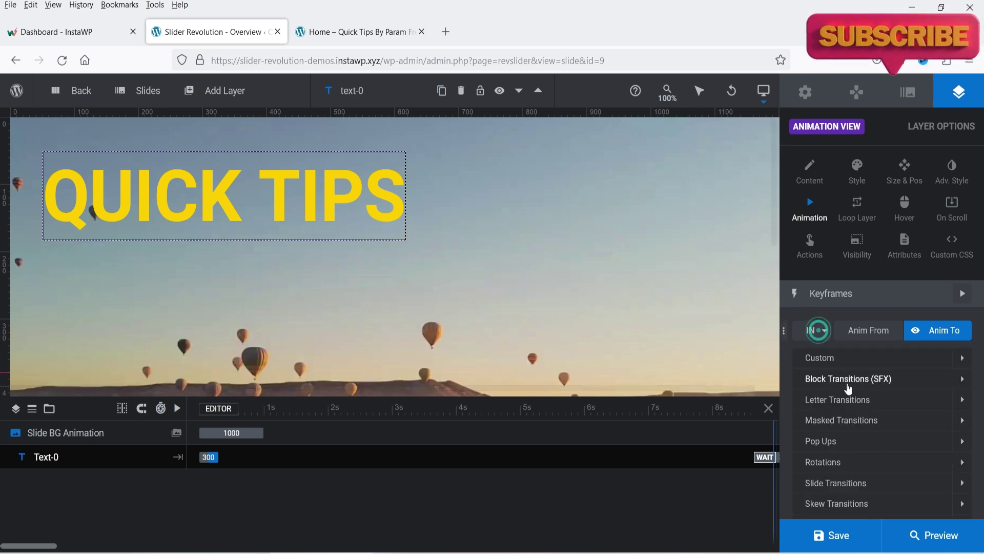
{"action": "left_click", "coordinate": [850, 405]}
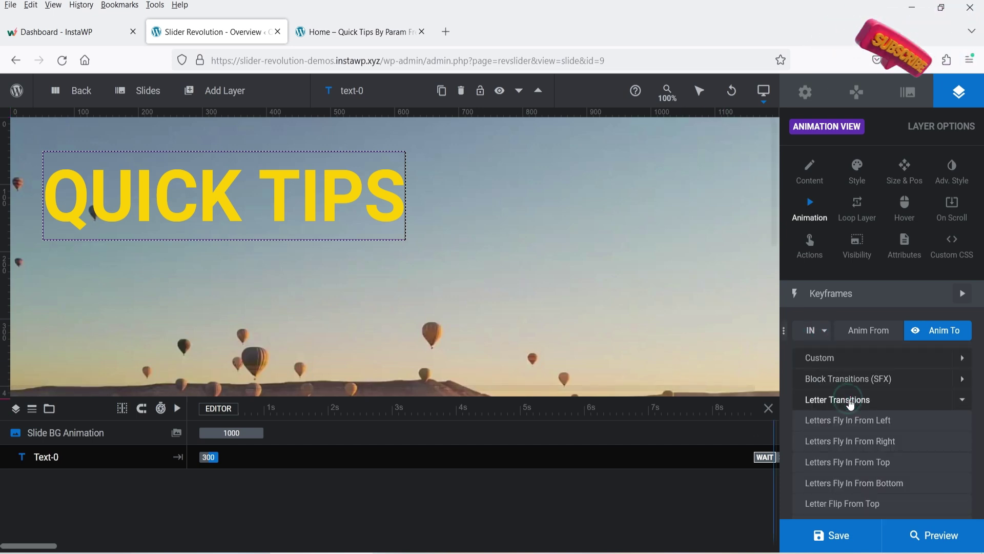
{"action": "left_click", "coordinate": [860, 424]}
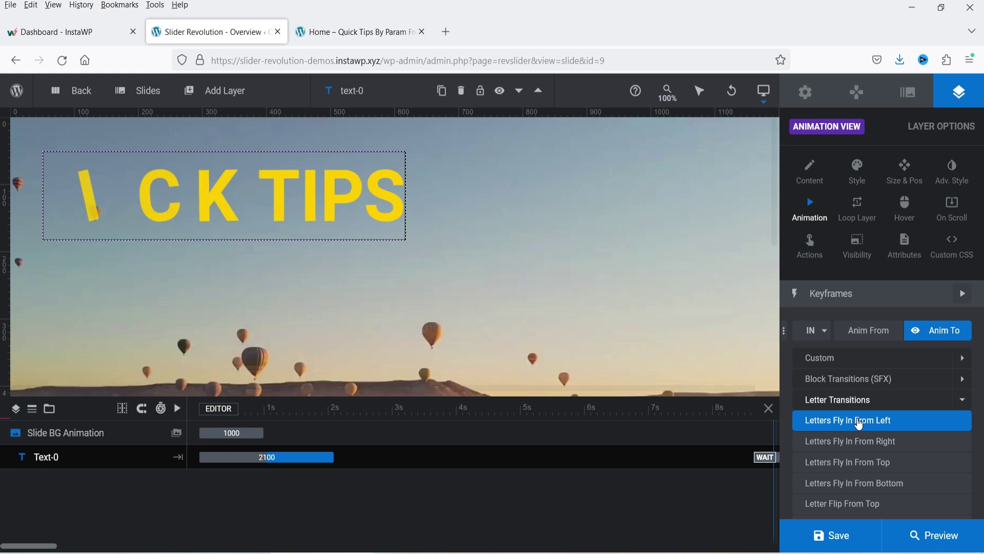
{"action": "left_click", "coordinate": [860, 424]}
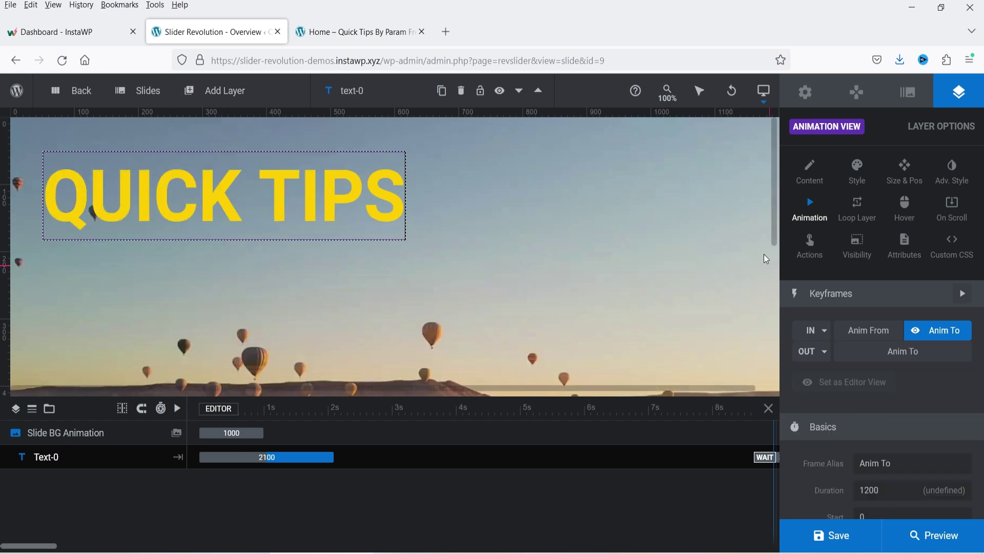
Add a video layer from the WordPress library to the slide without choosing a video file
{"action": "mouse_move", "coordinate": [218, 96]}
{"action": "mouse_move", "coordinate": [222, 142]}
{"action": "mouse_move", "coordinate": [218, 203]}
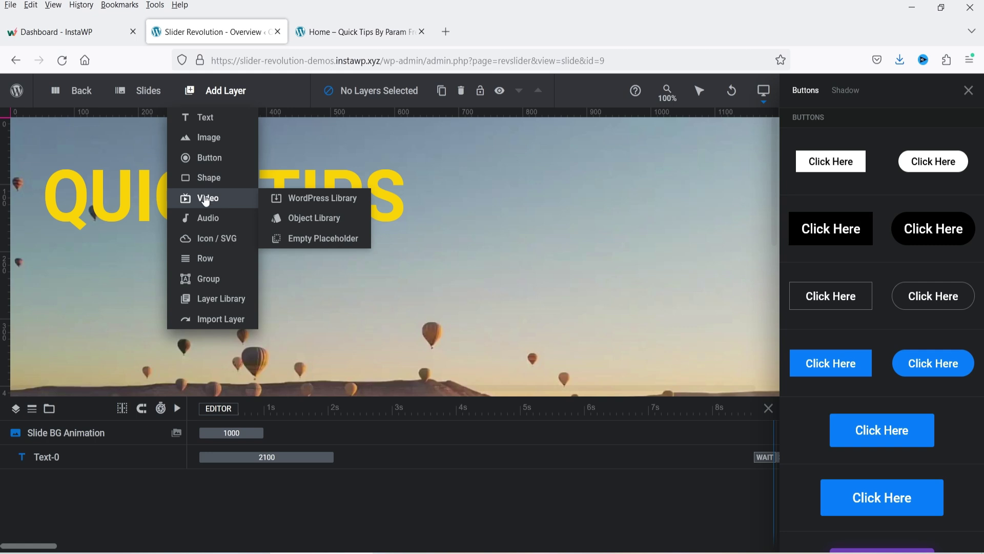
{"action": "left_click", "coordinate": [345, 198]}
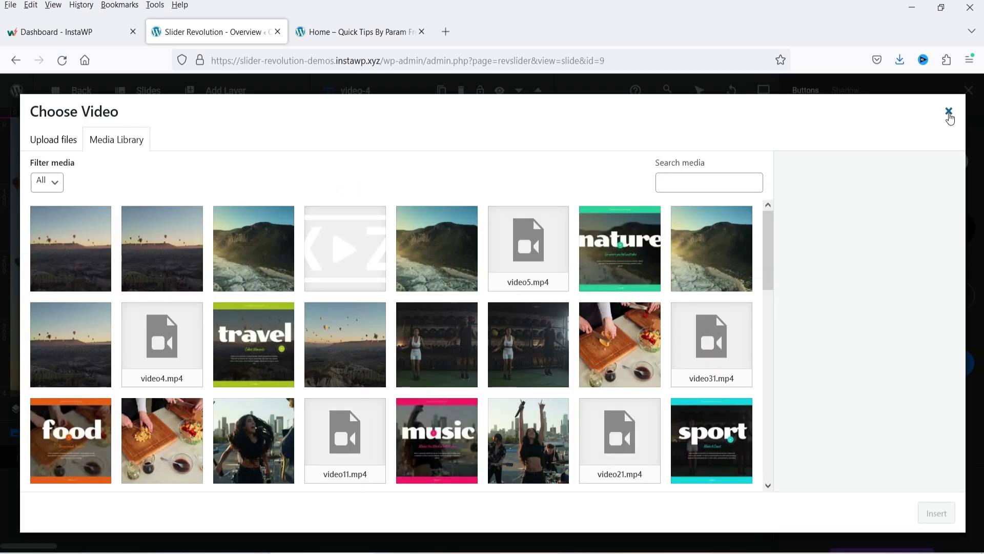
{"action": "left_click", "coordinate": [949, 112]}
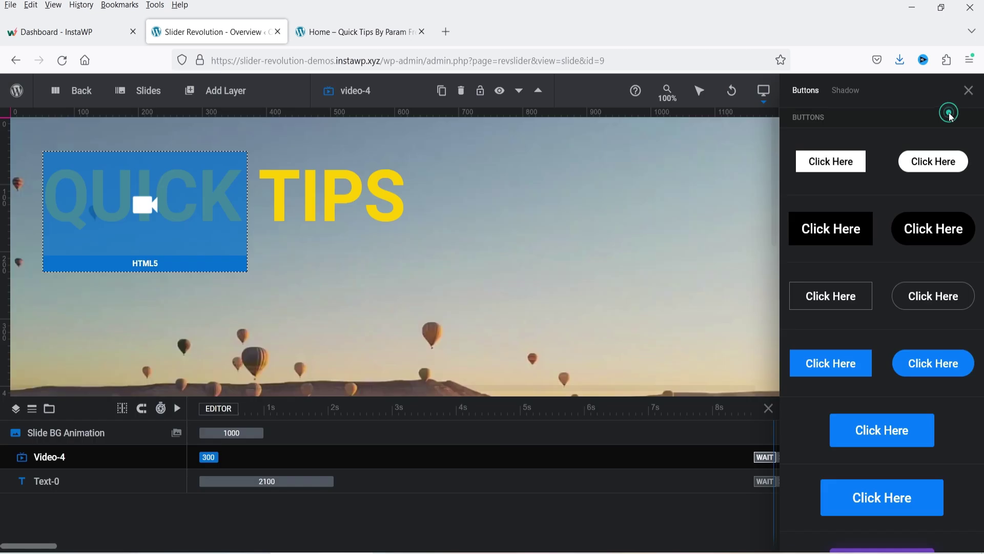
Enlarge the video layer to about 471 × 265px at the slide's lower right and move the QUICK TIPS text slightly lower
{"action": "left_click_drag", "start_coordinate": [96, 243], "coordinate": [608, 339]}
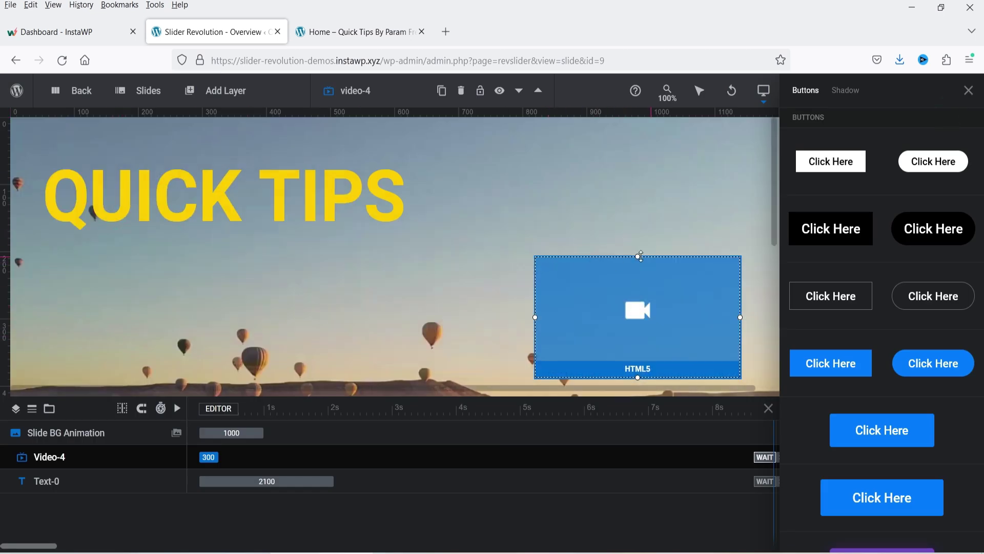
{"action": "left_click_drag", "start_coordinate": [636, 257], "coordinate": [523, 258]}
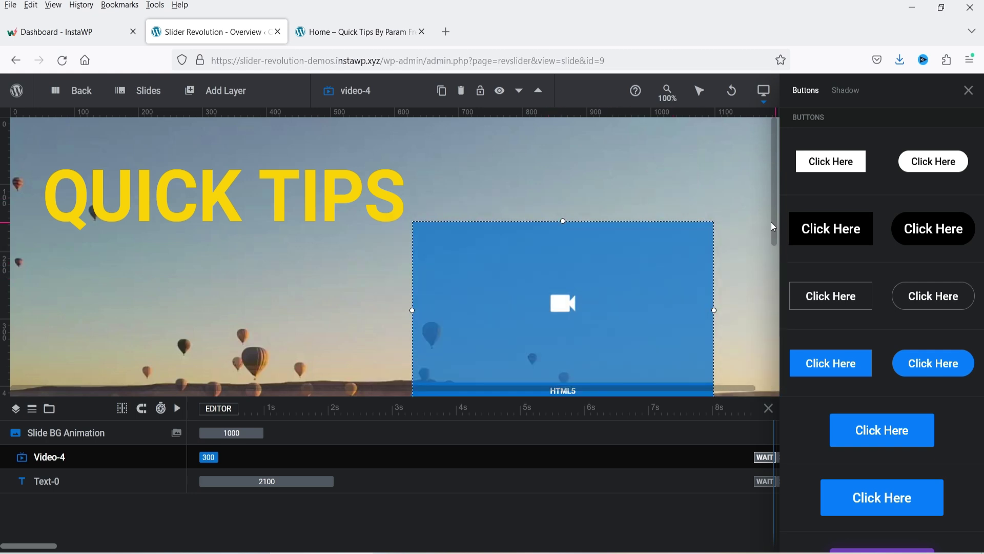
{"action": "left_click_drag", "start_coordinate": [774, 258], "coordinate": [771, 307]}
{"action": "left_click_drag", "start_coordinate": [647, 182], "coordinate": [532, 345]}
{"action": "scroll", "coordinate": [315, 279], "scroll_direction": "up", "scroll_amount": 3}
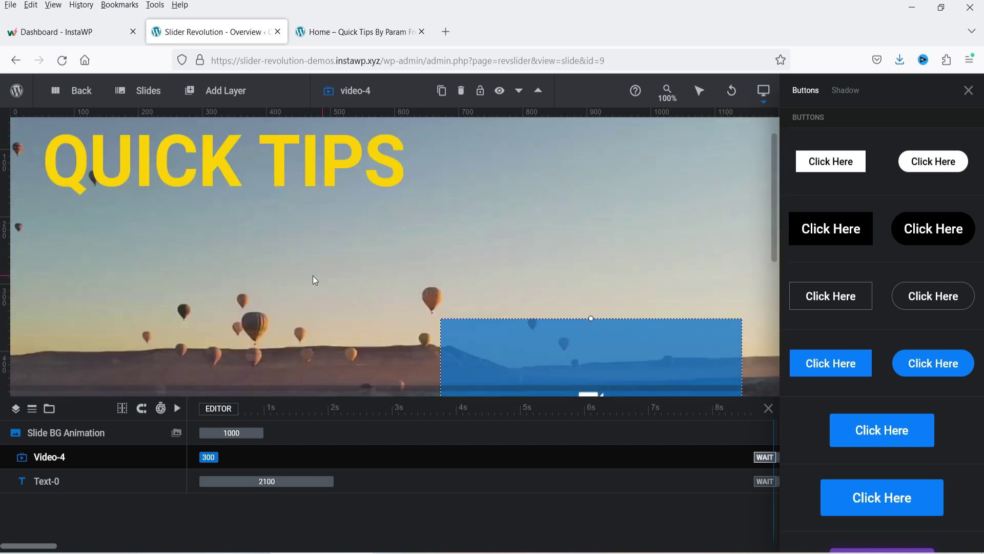
{"action": "left_click_drag", "start_coordinate": [287, 167], "coordinate": [286, 218]}
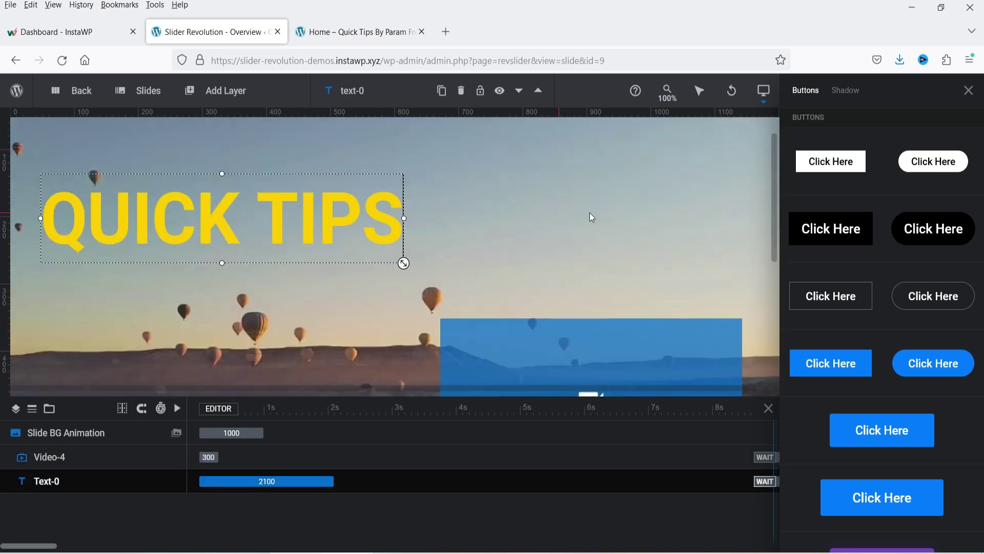
Switch the video layer's media type to YouTube Video and set its video ID to r_USbSCouFo
{"action": "scroll", "coordinate": [590, 212], "scroll_direction": "down", "scroll_amount": 3}
{"action": "left_click", "coordinate": [583, 227]}
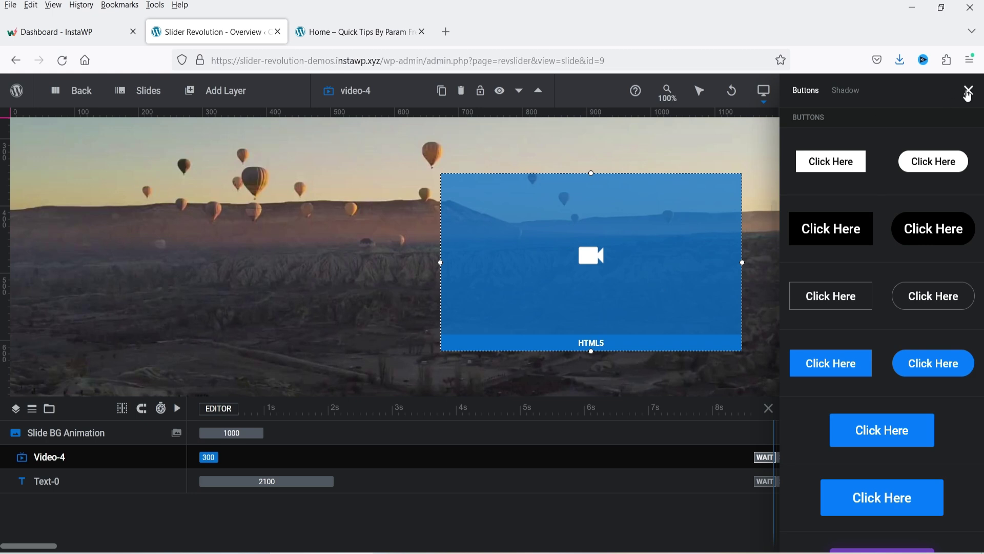
{"action": "left_click", "coordinate": [615, 306]}
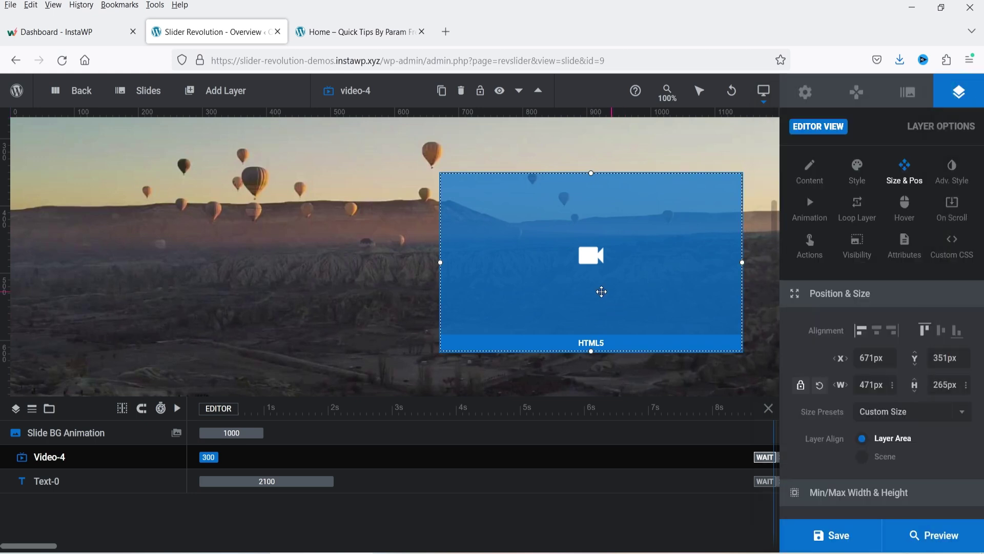
{"action": "left_click", "coordinate": [808, 169]}
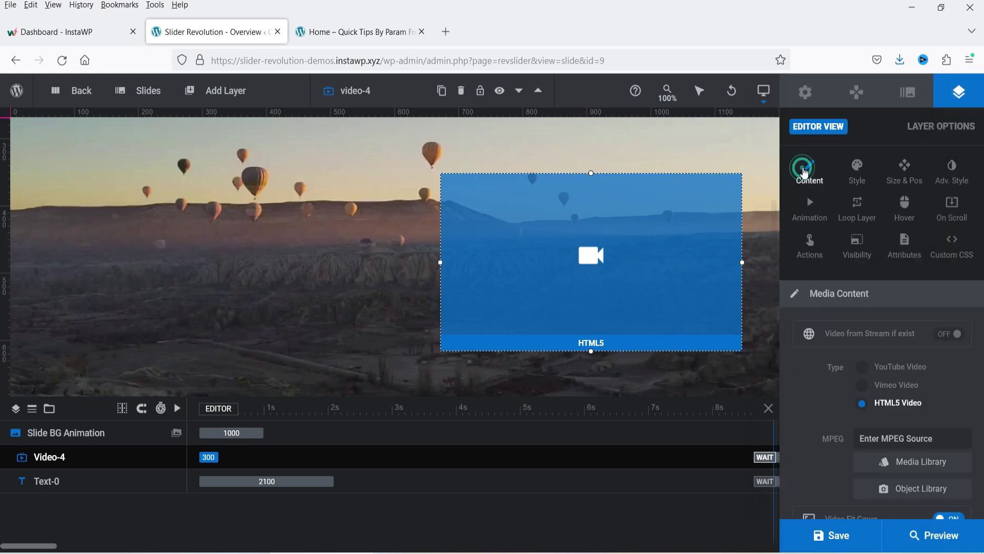
{"action": "left_click", "coordinate": [863, 368]}
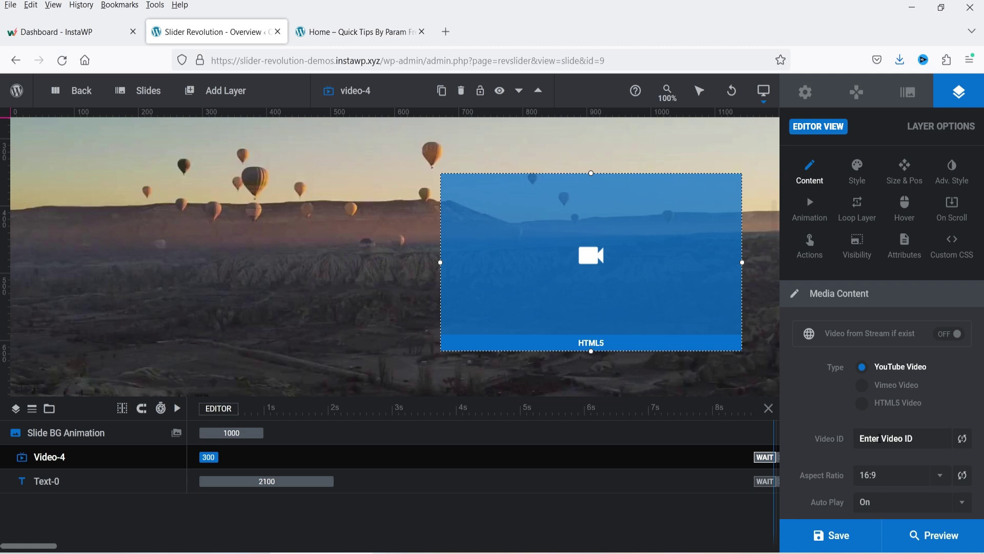
{"action": "left_click", "coordinate": [880, 438]}
{"action": "key", "text": "ctrl+v"}
{"action": "left_click_drag", "start_coordinate": [894, 438], "coordinate": [860, 438]}
{"action": "key", "text": "BackSpace"}
{"action": "left_click", "coordinate": [824, 448]}
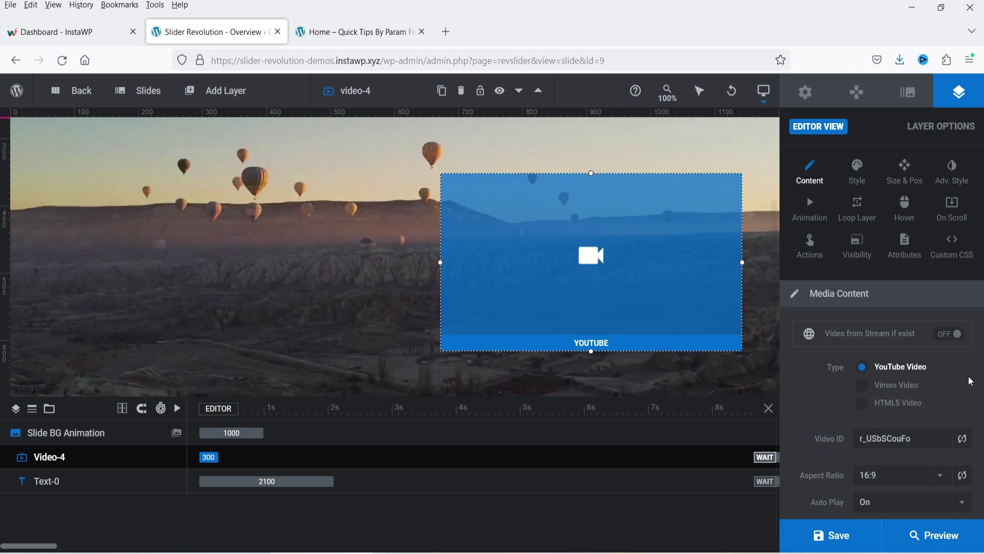
Use the YouTube thumbnail as the video layer's poster image
{"action": "scroll", "coordinate": [970, 381], "scroll_direction": "down", "scroll_amount": 3}
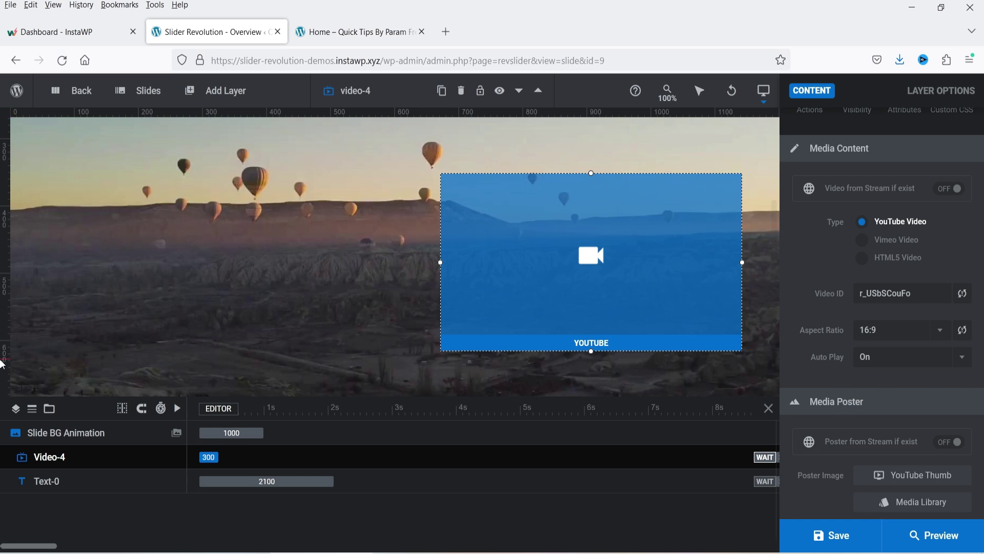
{"action": "scroll", "coordinate": [908, 378], "scroll_direction": "down", "scroll_amount": 2}
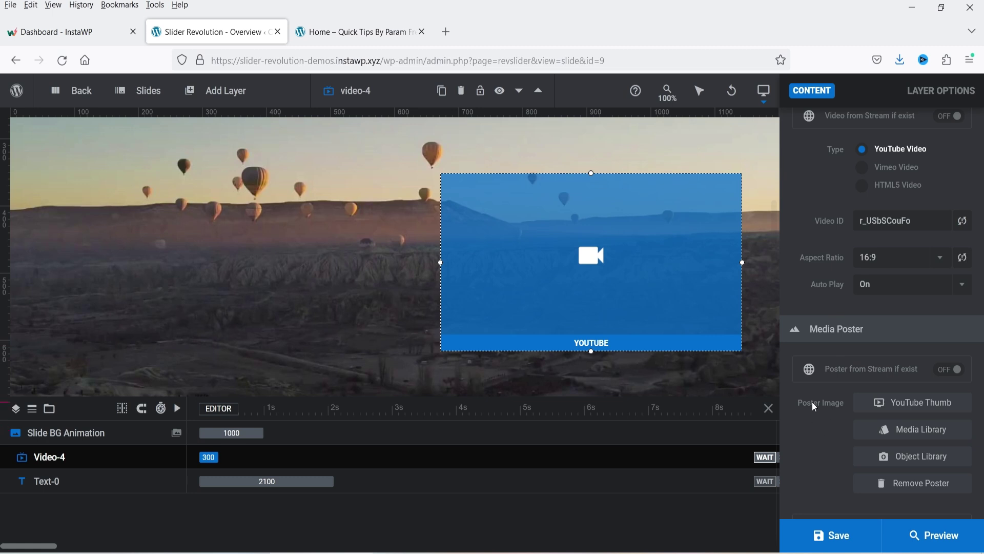
{"action": "left_click", "coordinate": [925, 410]}
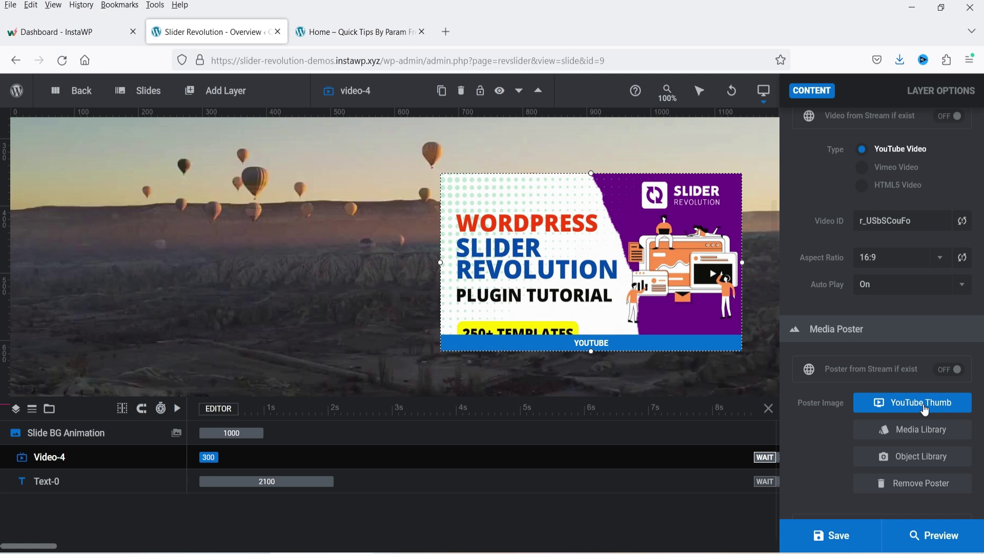
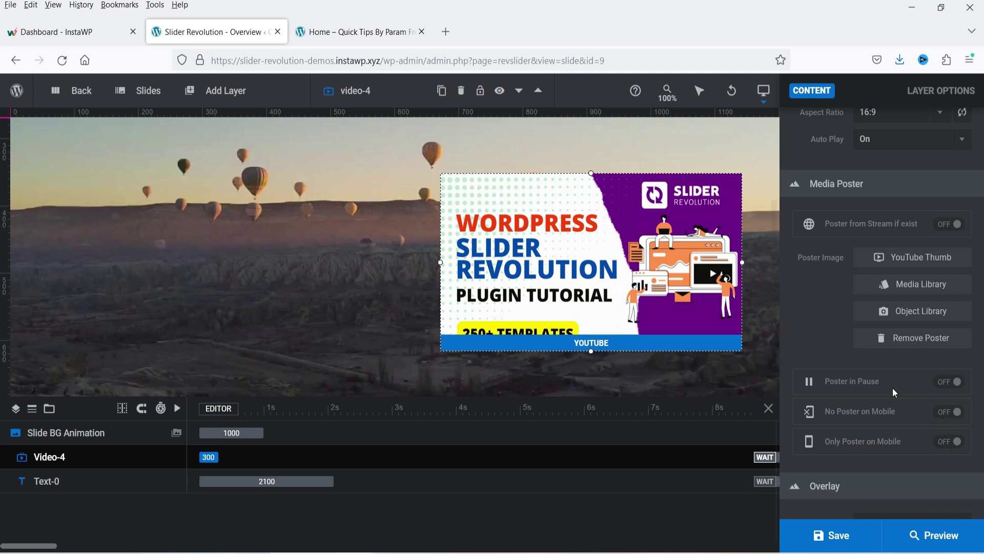
Enable Pause Timer during Play in the YouTube layer's advanced media settings
{"action": "scroll", "coordinate": [893, 388], "scroll_direction": "down", "scroll_amount": 3}
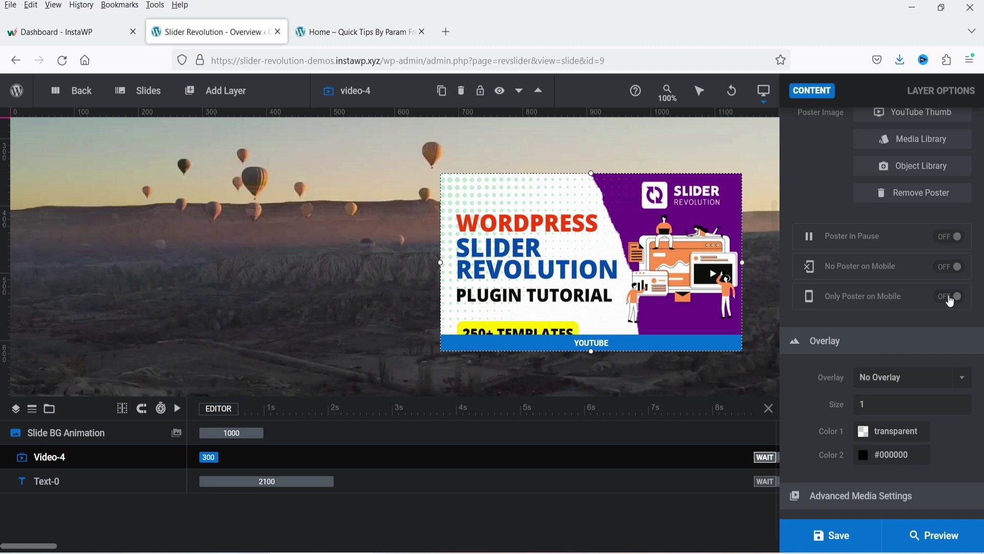
{"action": "scroll", "coordinate": [951, 300], "scroll_direction": "down", "scroll_amount": 1}
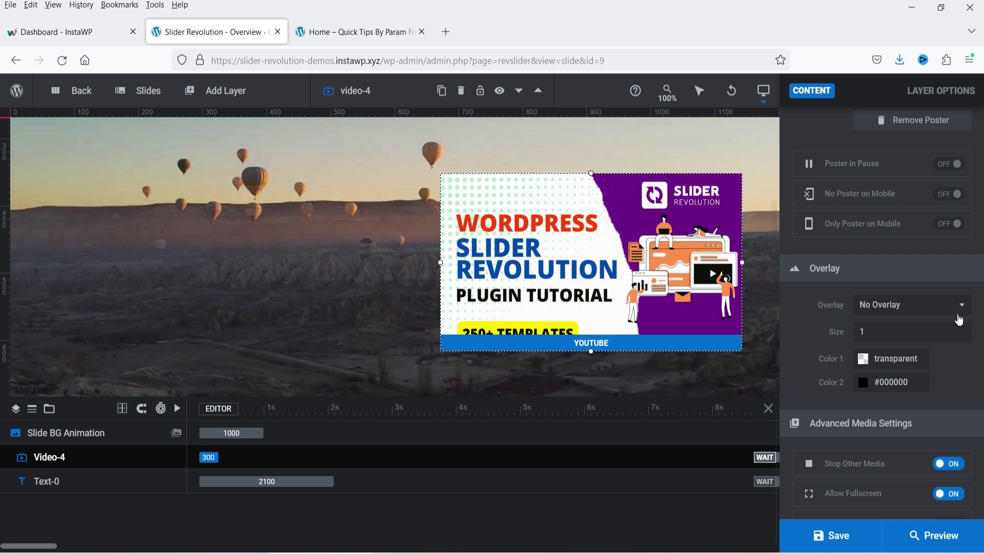
{"action": "scroll", "coordinate": [956, 334], "scroll_direction": "down", "scroll_amount": 2}
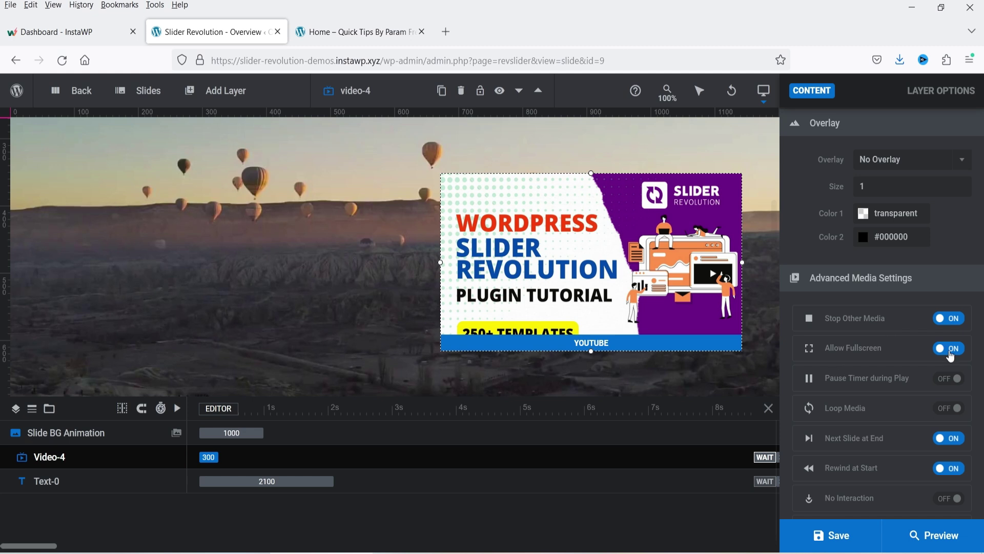
{"action": "left_click", "coordinate": [946, 382]}
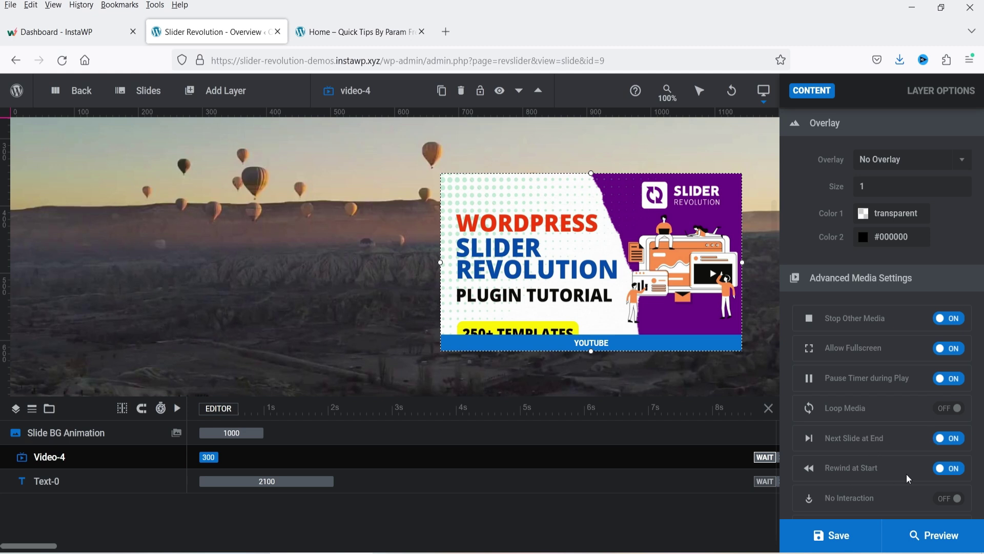
Apply the Pop Up Back transition from the Pop Ups group as the YouTube layer's In animation
{"action": "scroll", "coordinate": [915, 477], "scroll_direction": "down", "scroll_amount": 2}
{"action": "scroll", "coordinate": [914, 467], "scroll_direction": "down", "scroll_amount": 4}
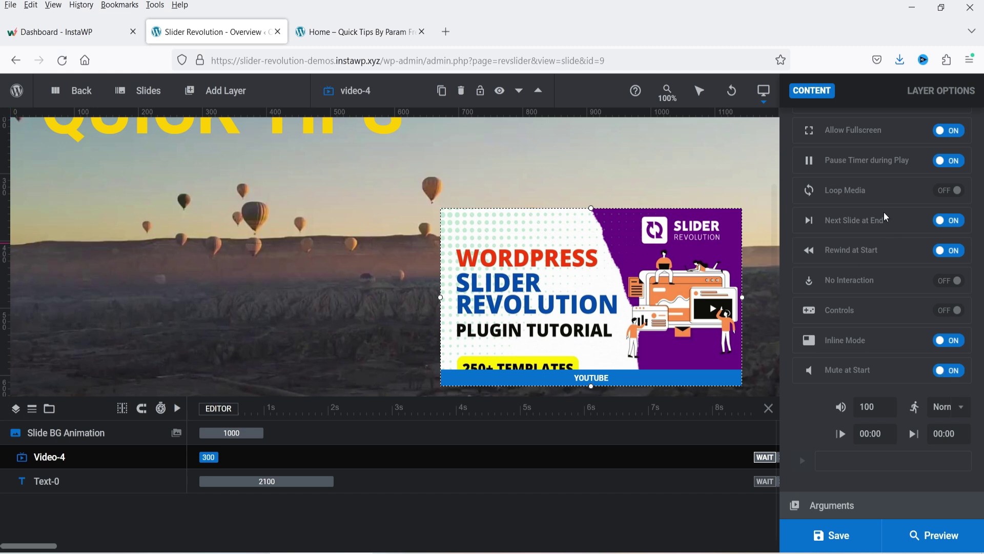
{"action": "scroll", "coordinate": [884, 211], "scroll_direction": "down", "scroll_amount": 3}
{"action": "scroll", "coordinate": [881, 211], "scroll_direction": "up", "scroll_amount": 10}
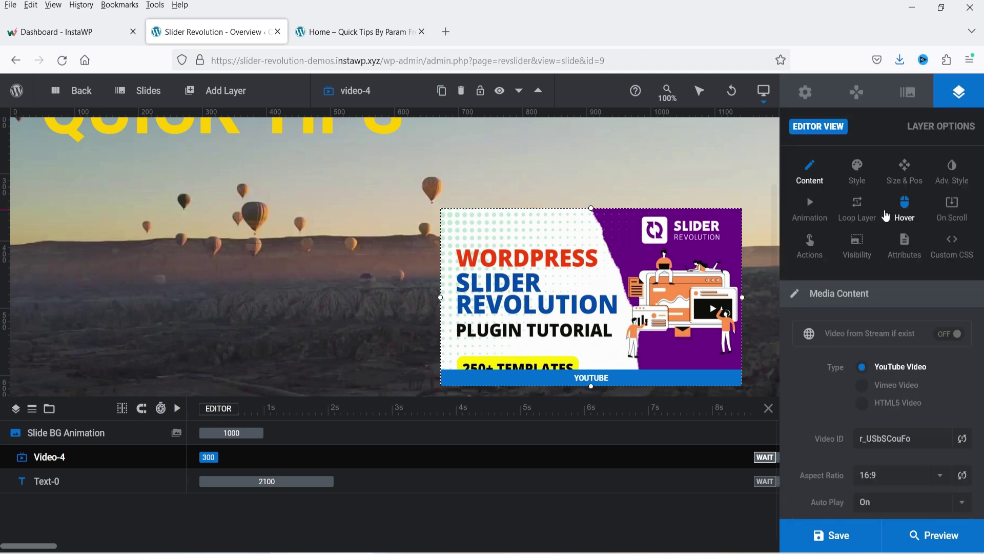
{"action": "left_click", "coordinate": [819, 218]}
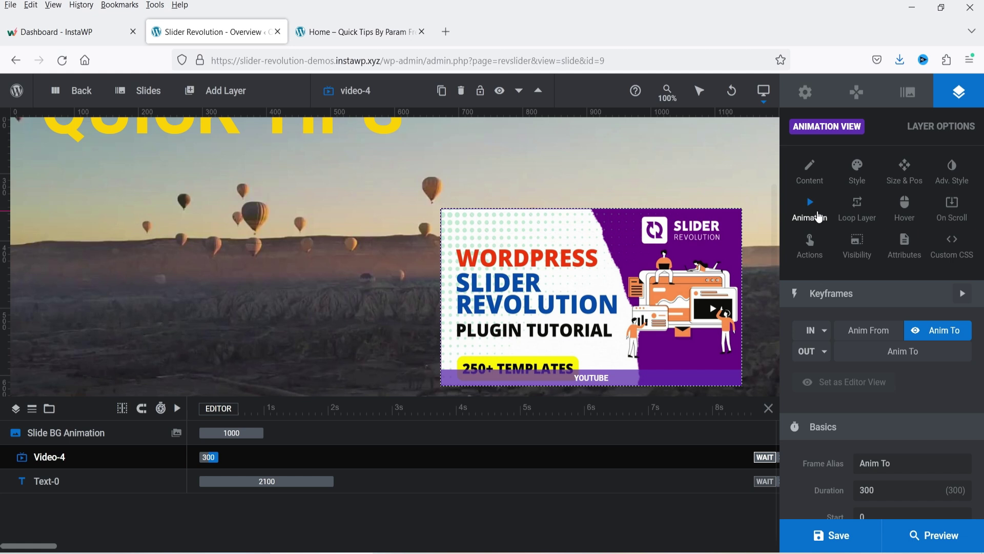
{"action": "left_click", "coordinate": [815, 330]}
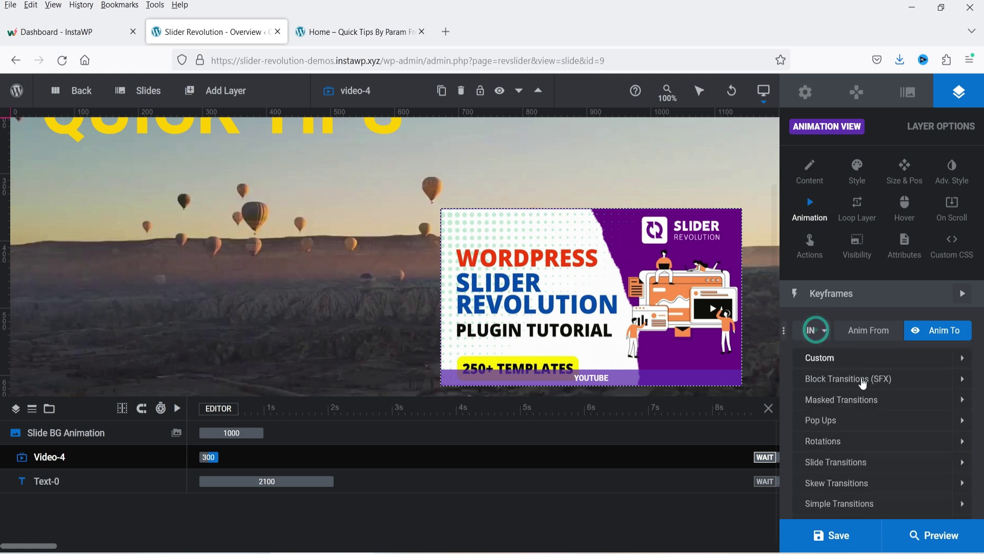
{"action": "left_click", "coordinate": [874, 425]}
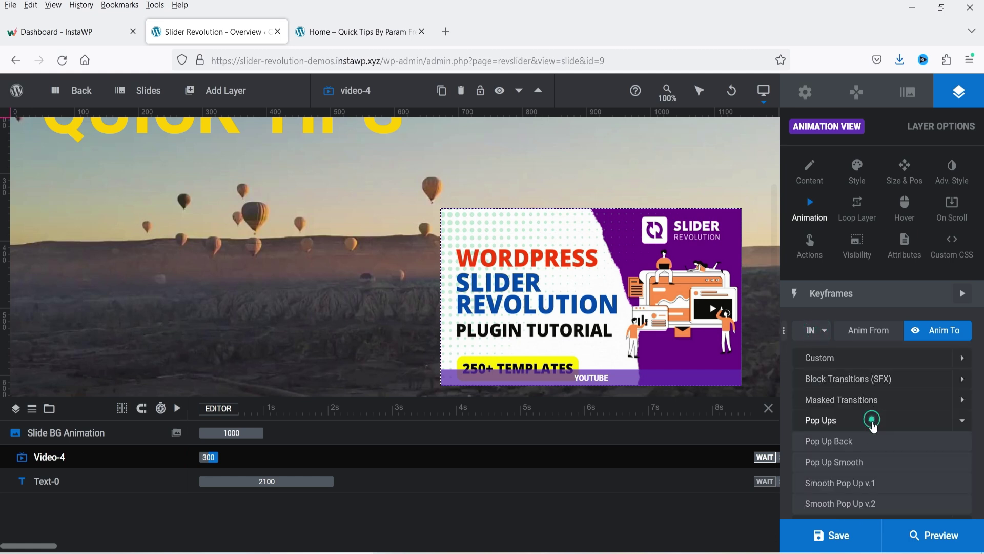
{"action": "left_click", "coordinate": [874, 442]}
{"action": "left_click", "coordinate": [874, 451]}
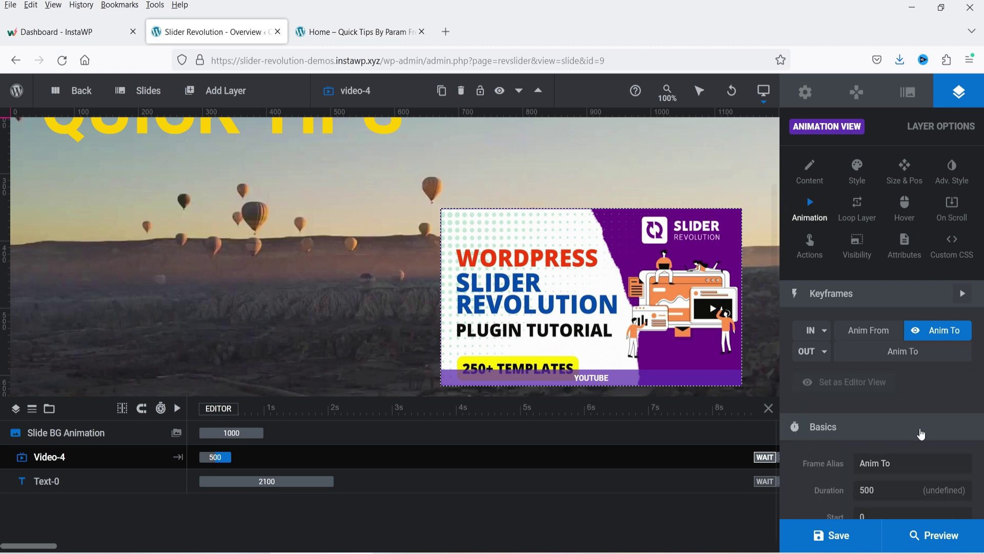
Save the module and preview the slide with its headline and YouTube video, ending back in the editor
{"action": "left_click", "coordinate": [827, 545]}
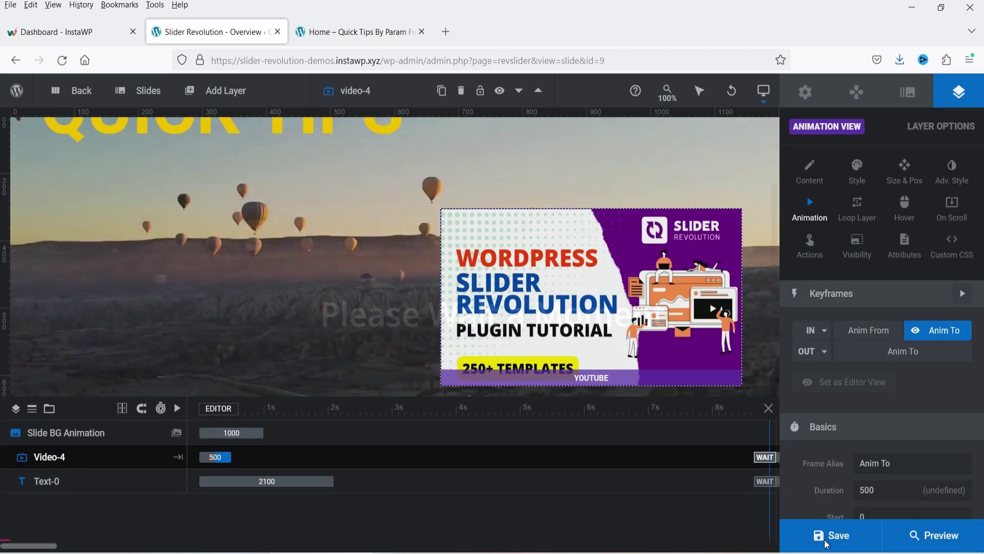
{"action": "left_click", "coordinate": [953, 539]}
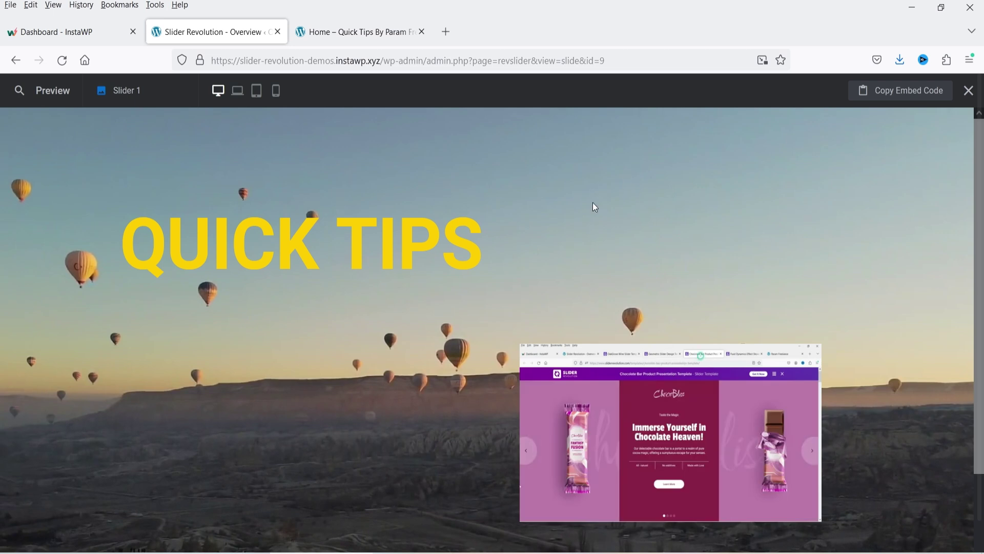
{"action": "left_click", "coordinate": [969, 91]}
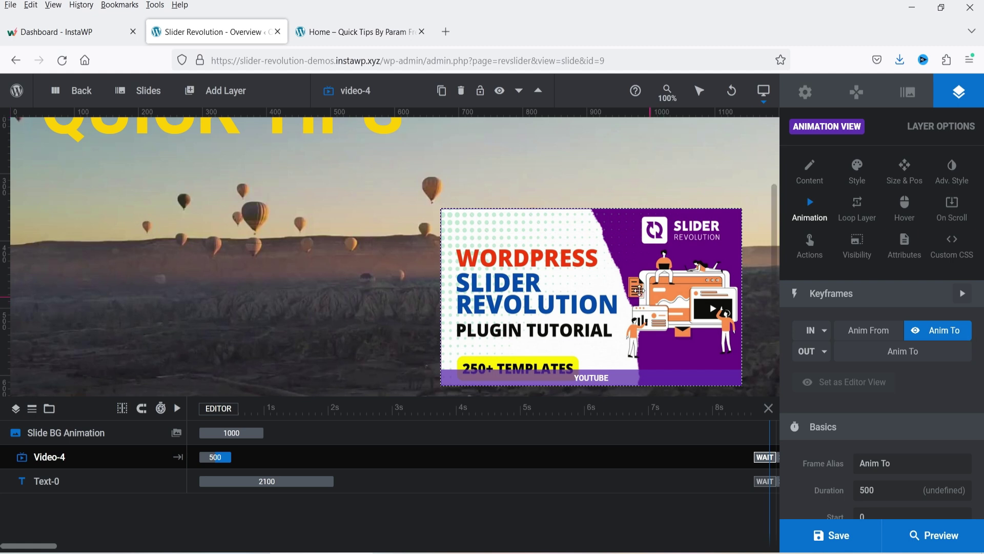
Set the YouTube layer's Auto Play to Off and save the module
{"action": "left_click", "coordinate": [809, 172]}
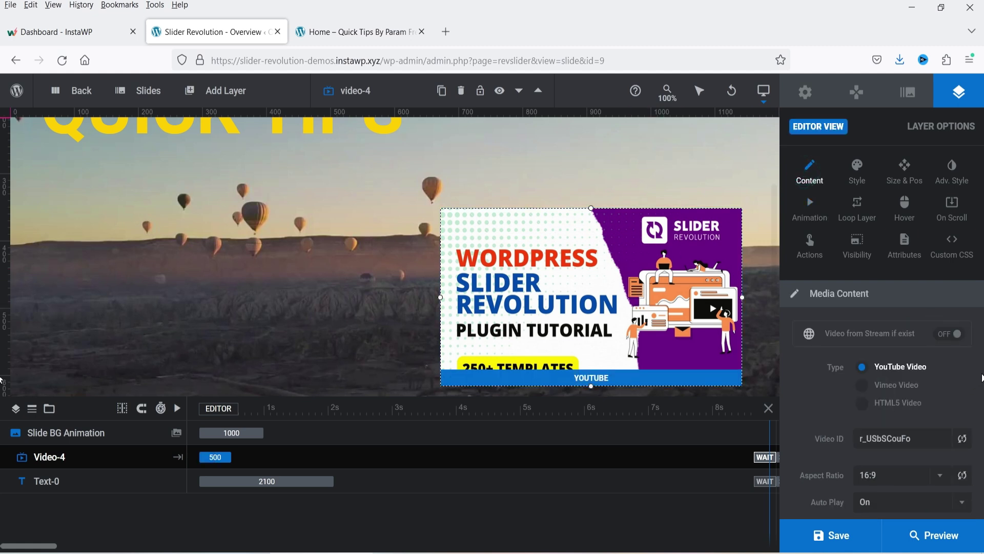
{"action": "scroll", "coordinate": [971, 360], "scroll_direction": "down", "scroll_amount": 3}
{"action": "left_click", "coordinate": [961, 359]}
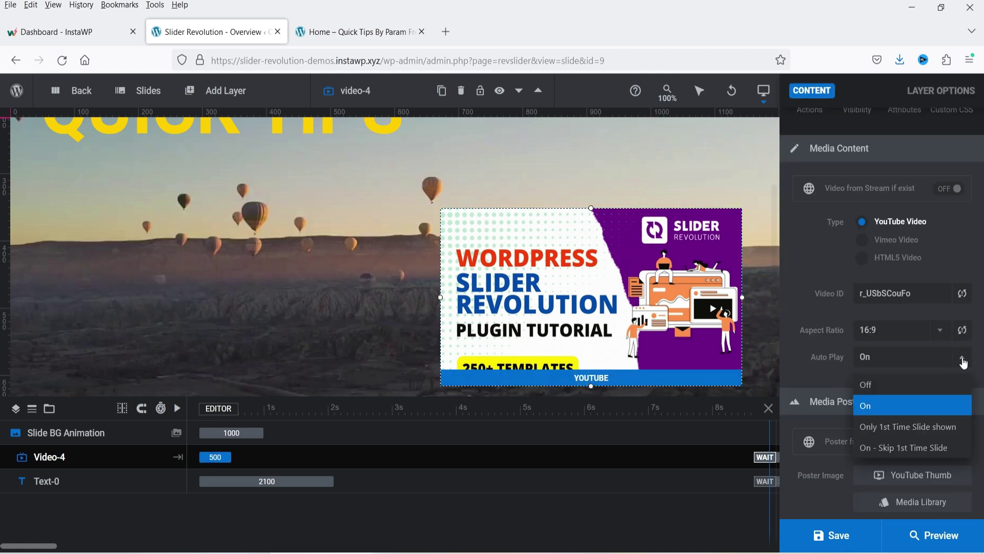
{"action": "left_click", "coordinate": [888, 386]}
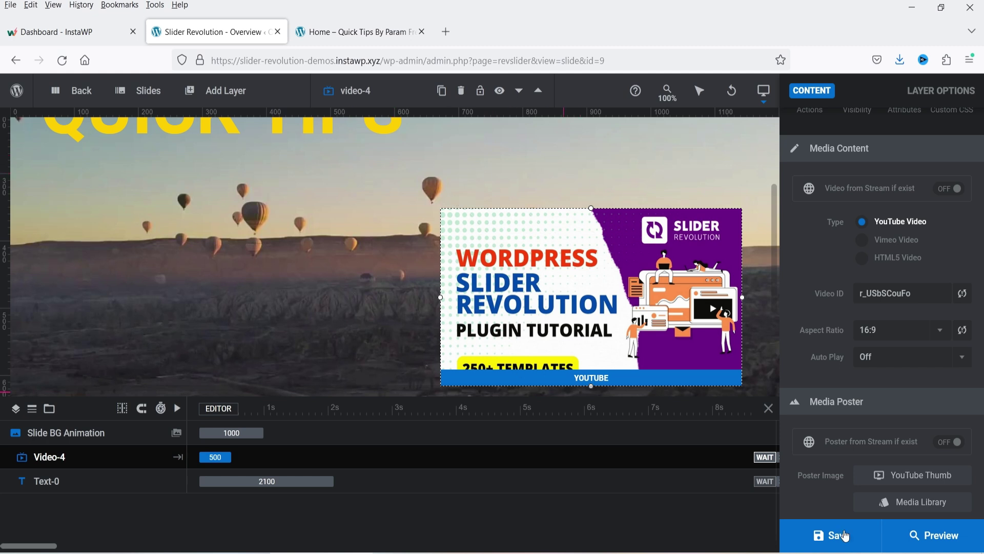
{"action": "left_click", "coordinate": [820, 545]}
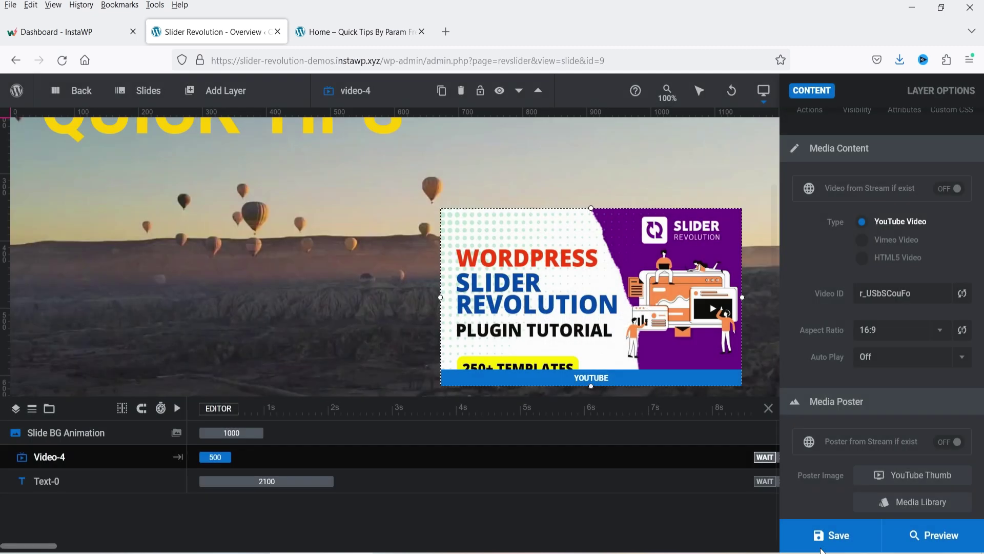
Preview the slide and start the embedded YouTube video manually to test playback, then return to the editor
{"action": "left_click", "coordinate": [955, 542]}
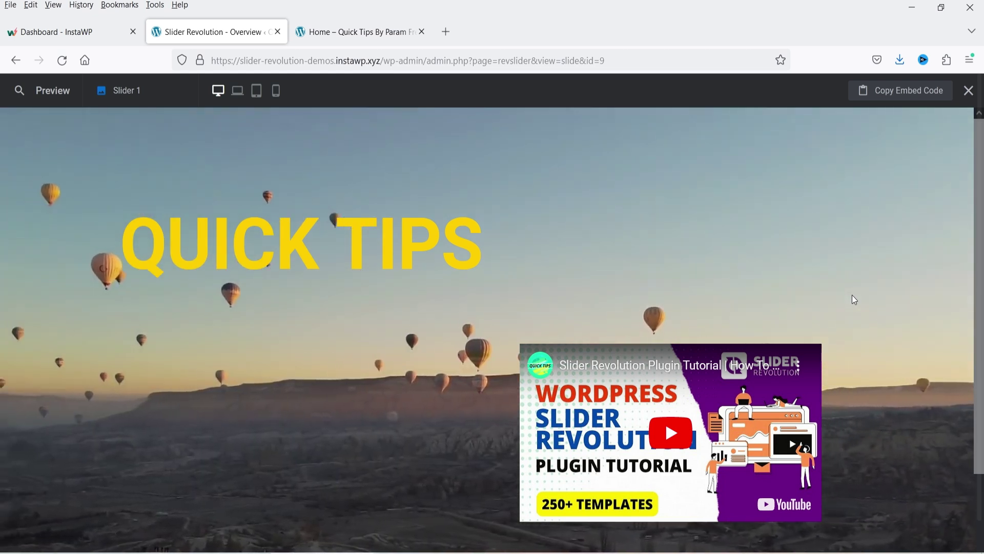
{"action": "left_click", "coordinate": [677, 433]}
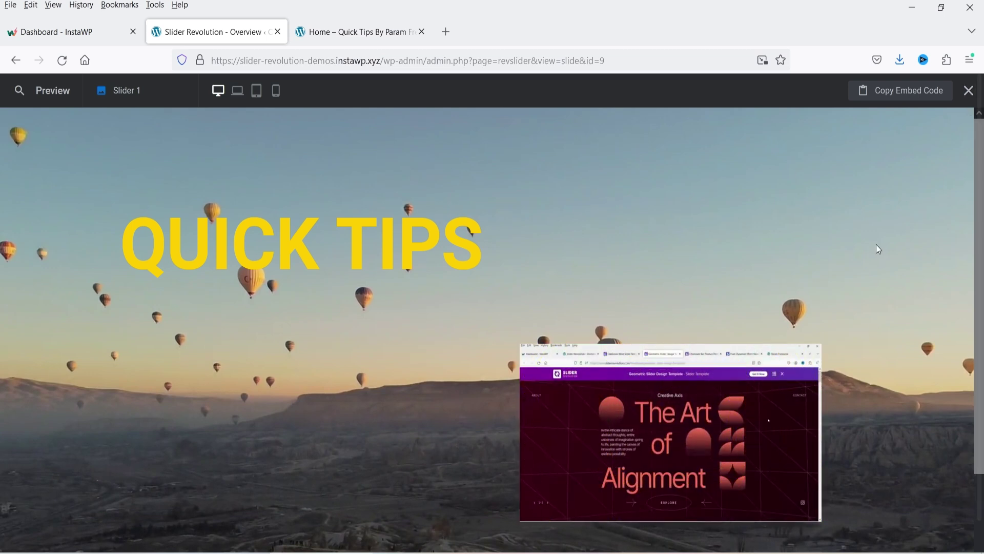
{"action": "left_click", "coordinate": [969, 91]}
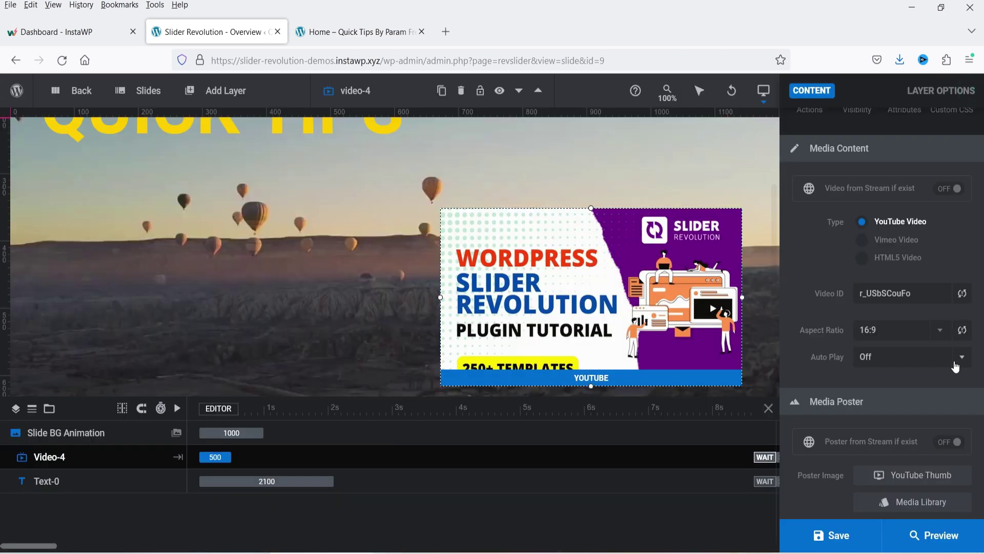
Turn Controls on and Mute at Start off for the YouTube layer, and save the module
{"action": "scroll", "coordinate": [956, 362], "scroll_direction": "down", "scroll_amount": 5}
{"action": "scroll", "coordinate": [881, 318], "scroll_direction": "down", "scroll_amount": 4}
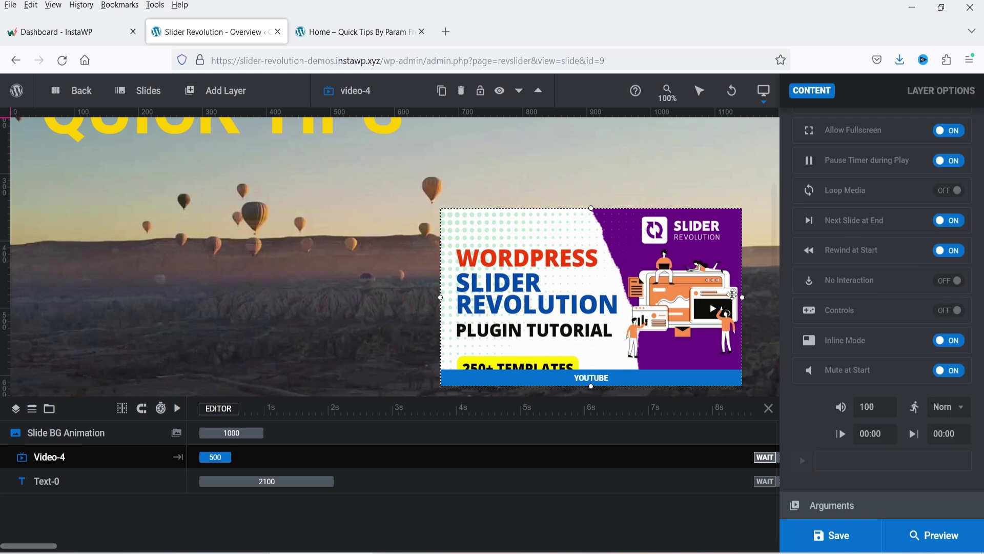
{"action": "left_click", "coordinate": [949, 310]}
{"action": "left_click", "coordinate": [944, 374]}
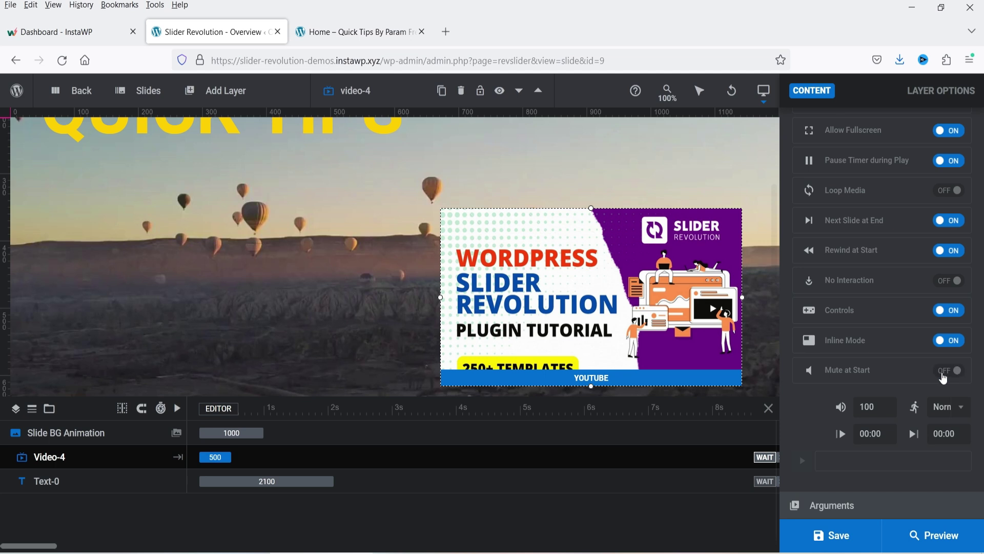
{"action": "left_click", "coordinate": [829, 538]}
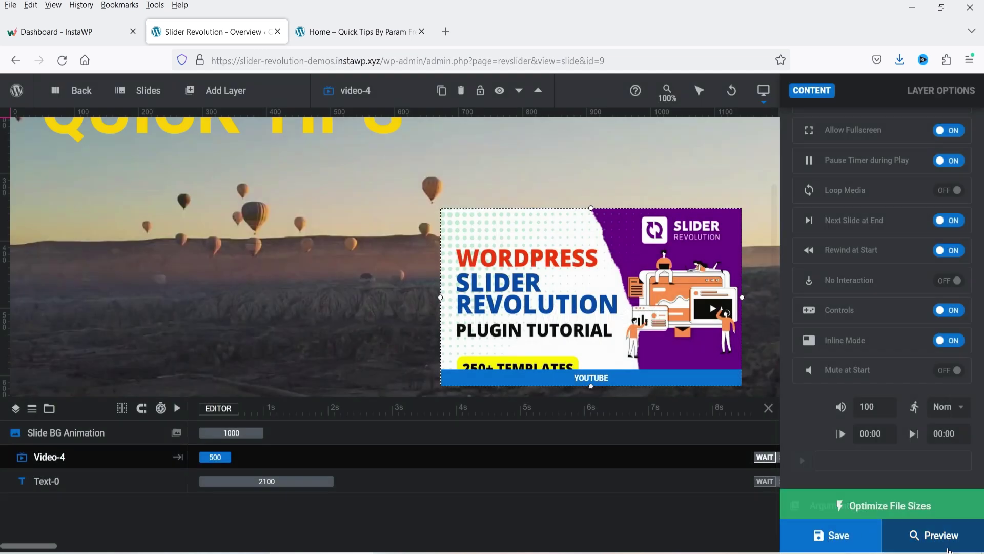
Preview the slide, play and pause the YouTube video using its player controls, and return to the editor
{"action": "left_click", "coordinate": [949, 544]}
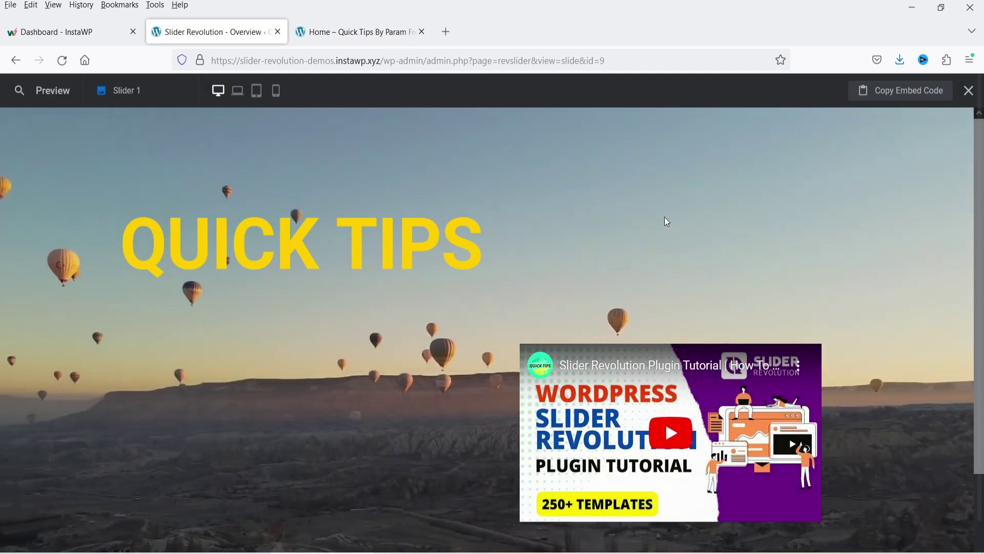
{"action": "left_click", "coordinate": [671, 442]}
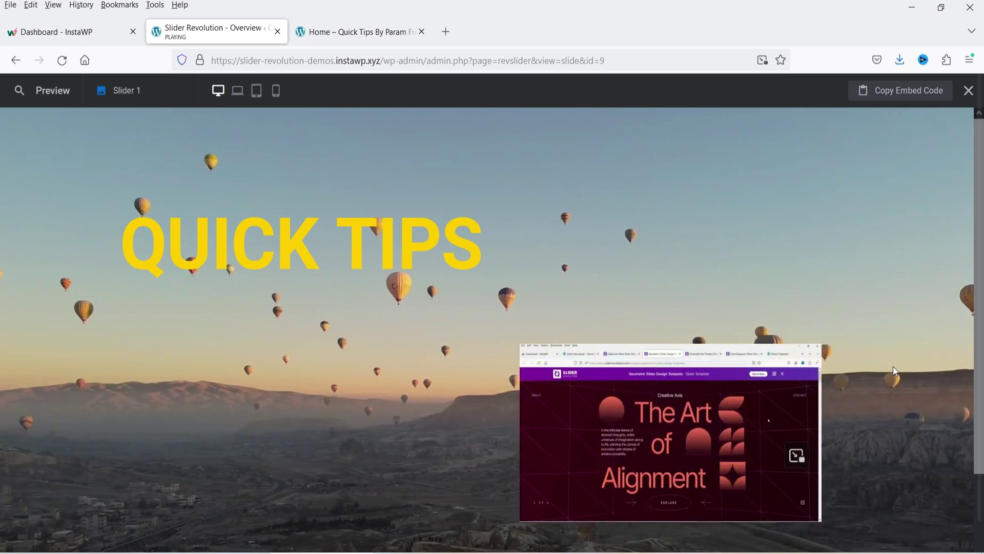
{"action": "left_click", "coordinate": [541, 508]}
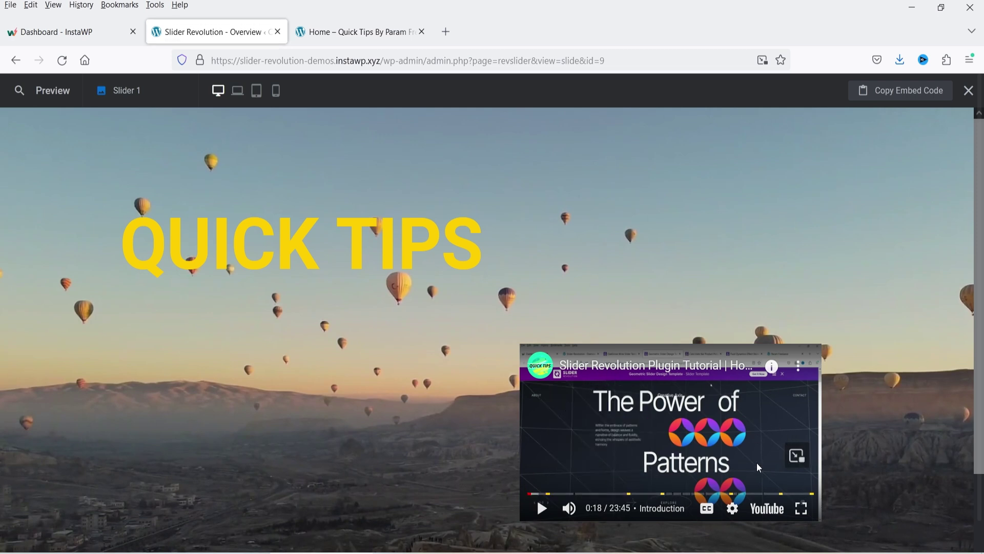
{"action": "left_click", "coordinate": [969, 91]}
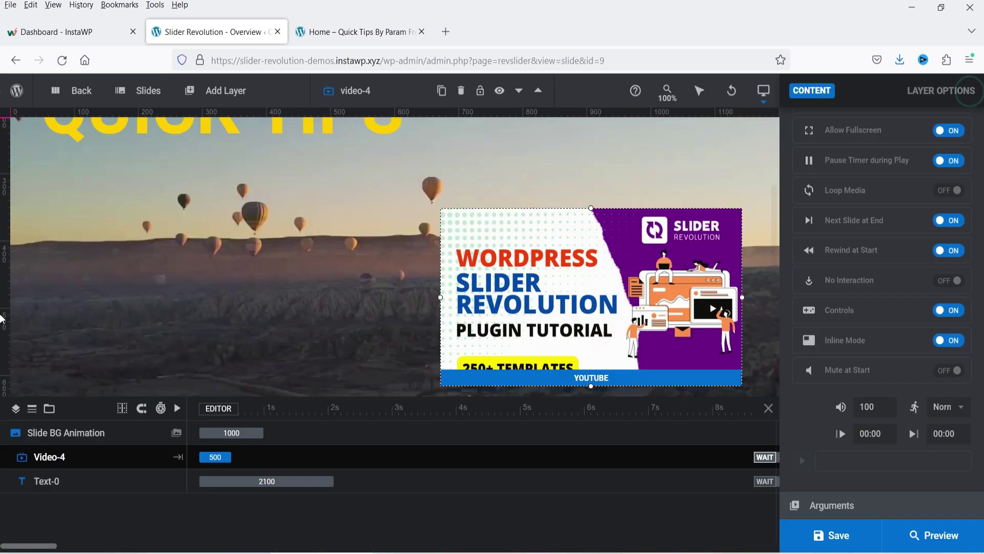
Duplicate the #1 New Slide to create a second slide in the module
{"action": "mouse_move", "coordinate": [148, 96]}
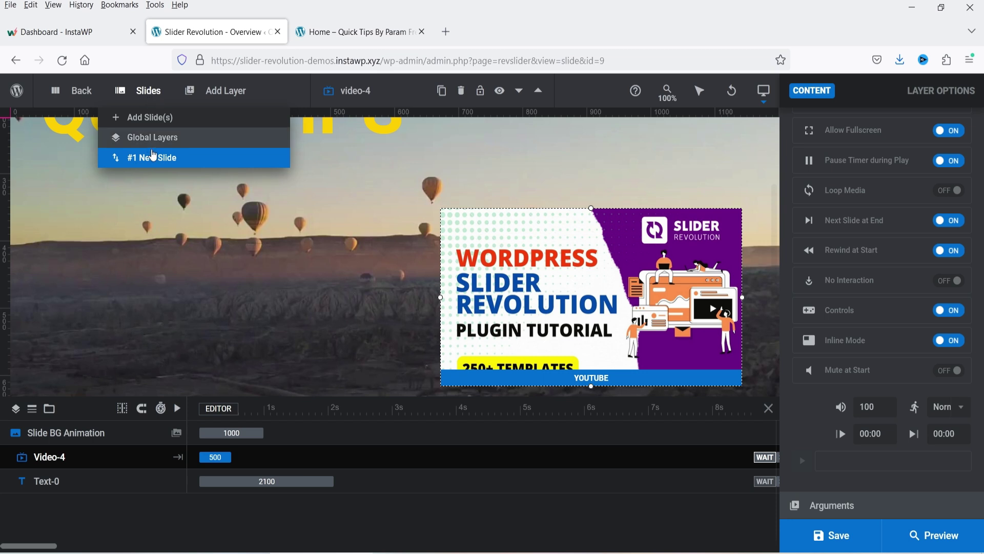
{"action": "left_click", "coordinate": [202, 170]}
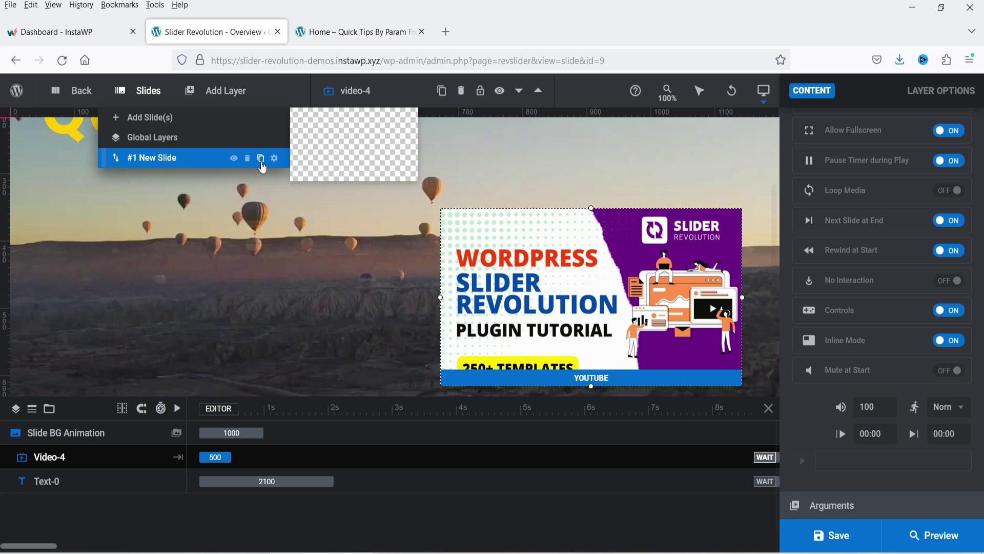
{"action": "left_click", "coordinate": [261, 160]}
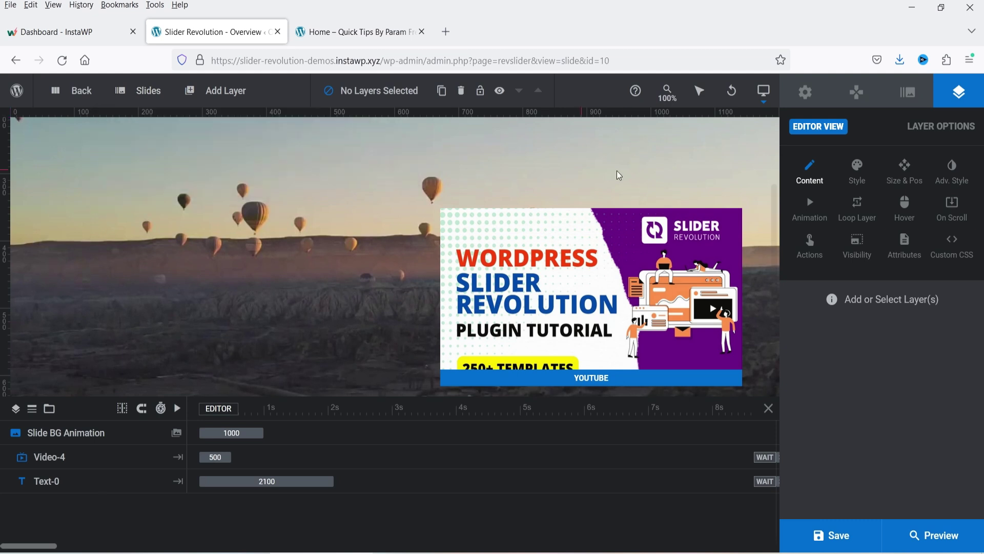
Replace the duplicated slide's background video with video5.mp4 from the media library and save the module
{"action": "left_click", "coordinate": [613, 168]}
{"action": "left_click", "coordinate": [908, 94]}
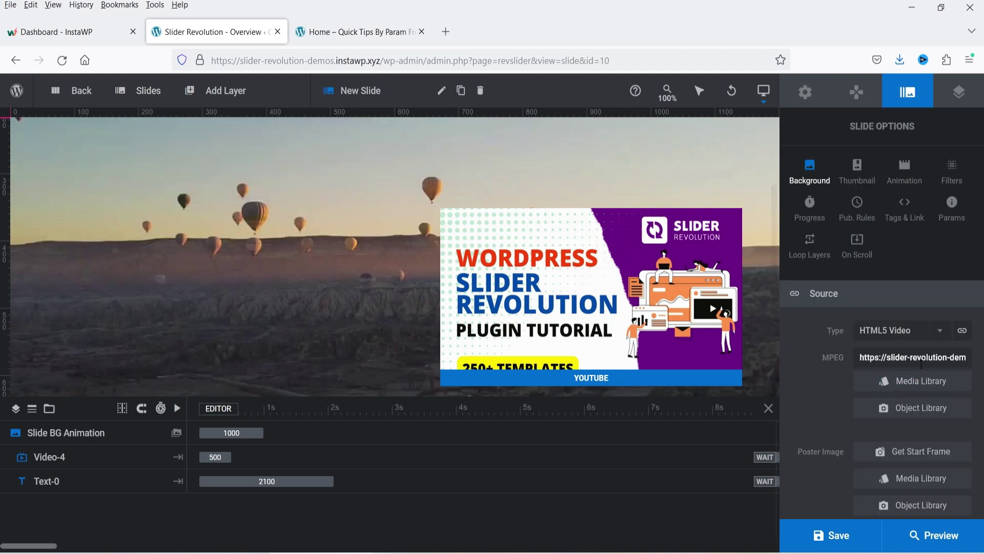
{"action": "left_click", "coordinate": [927, 381]}
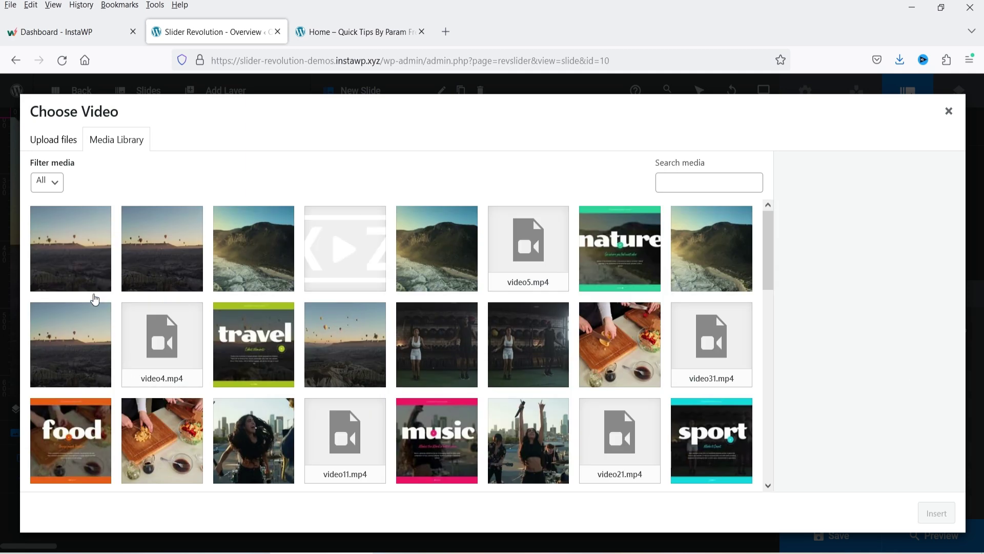
{"action": "left_click", "coordinate": [530, 253]}
{"action": "left_click", "coordinate": [937, 513]}
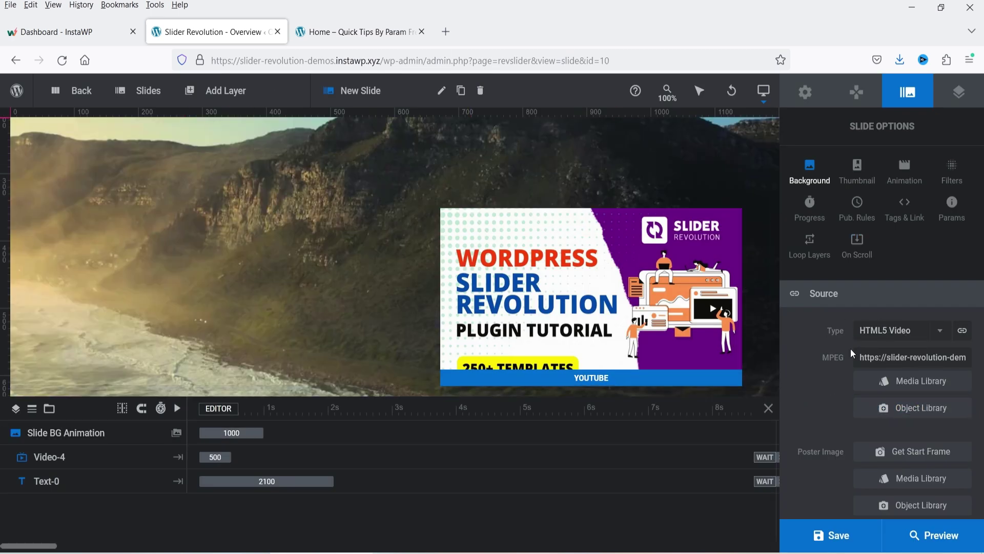
{"action": "left_click", "coordinate": [831, 535]}
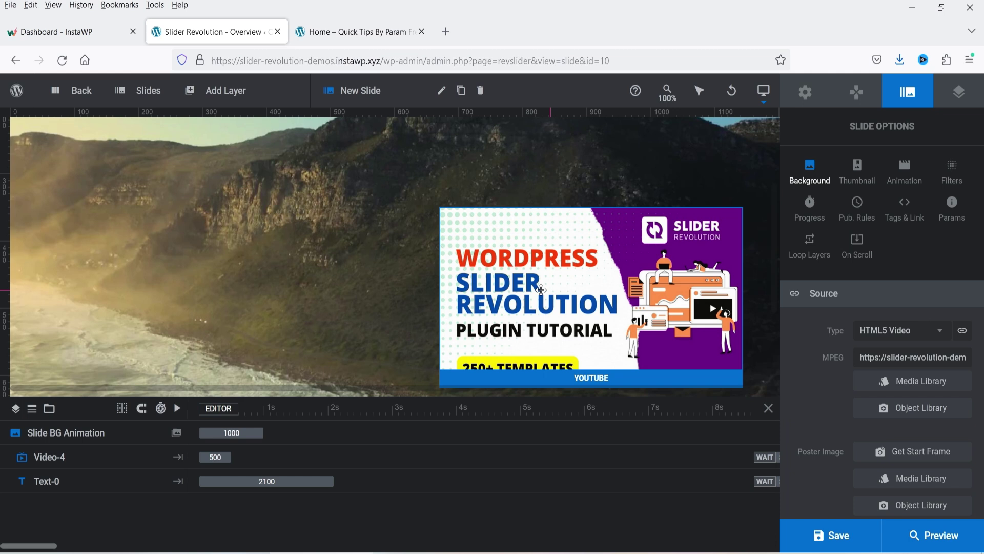
Examine the module's general options for layout, content source, default basics and slideshow behaviour
{"action": "left_click", "coordinate": [806, 94]}
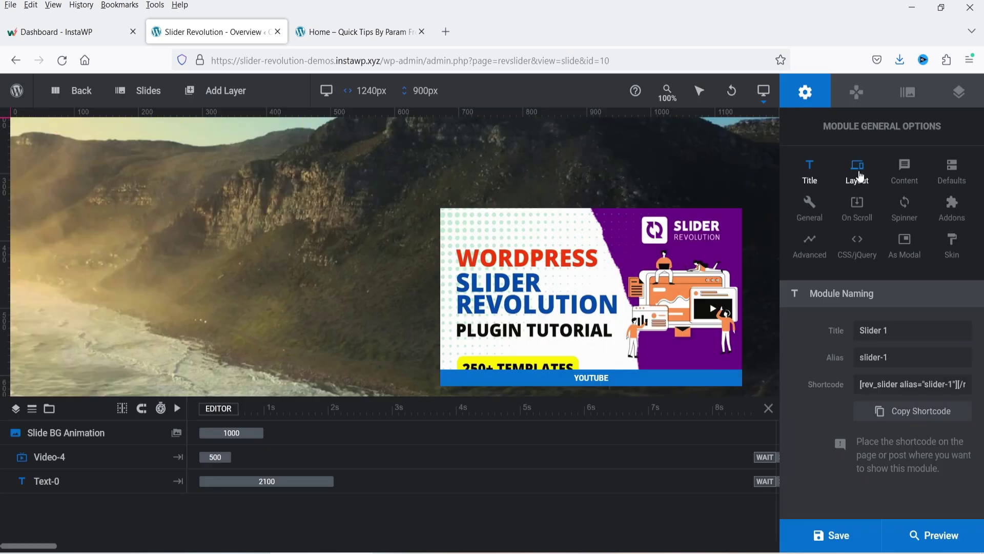
{"action": "left_click", "coordinate": [855, 173]}
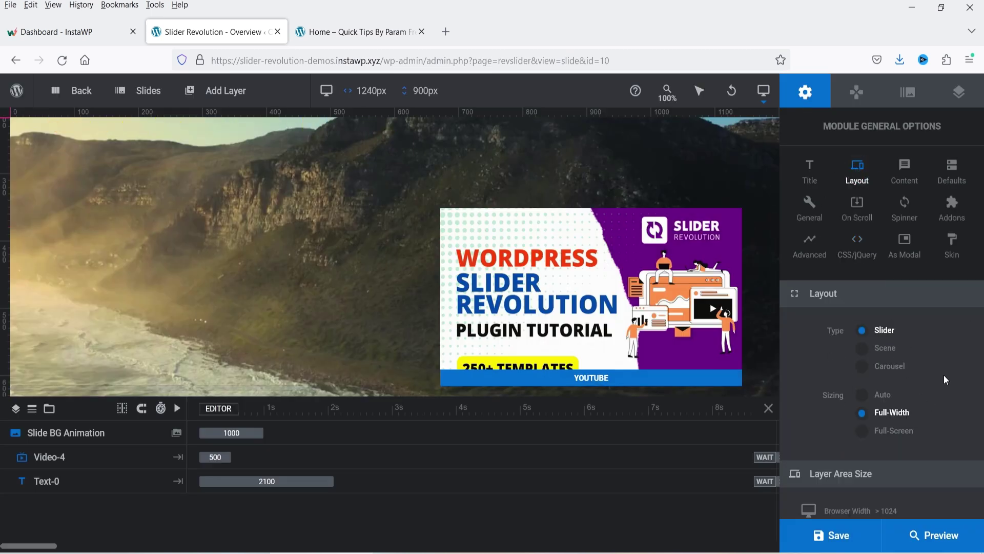
{"action": "scroll", "coordinate": [944, 375], "scroll_direction": "down", "scroll_amount": 4}
{"action": "scroll", "coordinate": [871, 369], "scroll_direction": "down", "scroll_amount": 2}
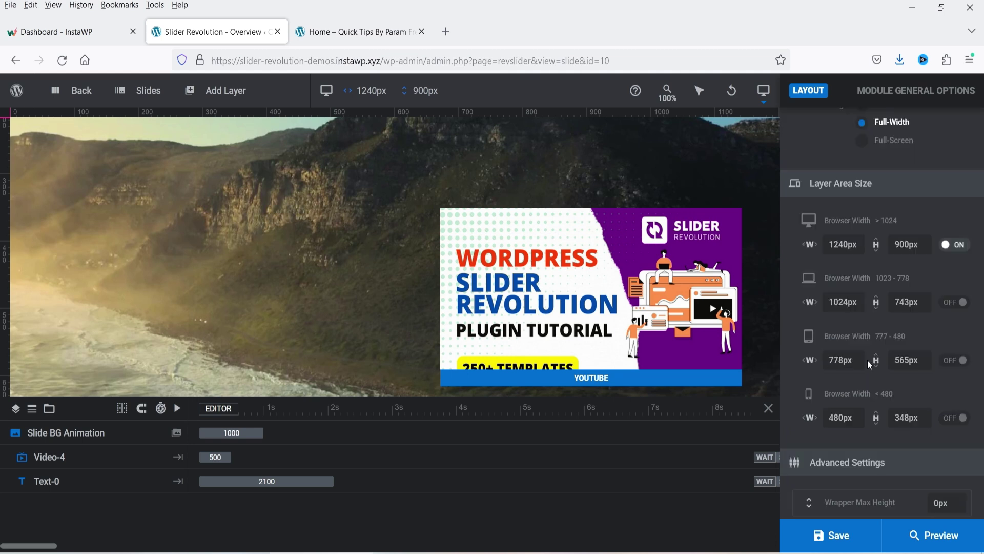
{"action": "scroll", "coordinate": [950, 287], "scroll_direction": "down", "scroll_amount": 4}
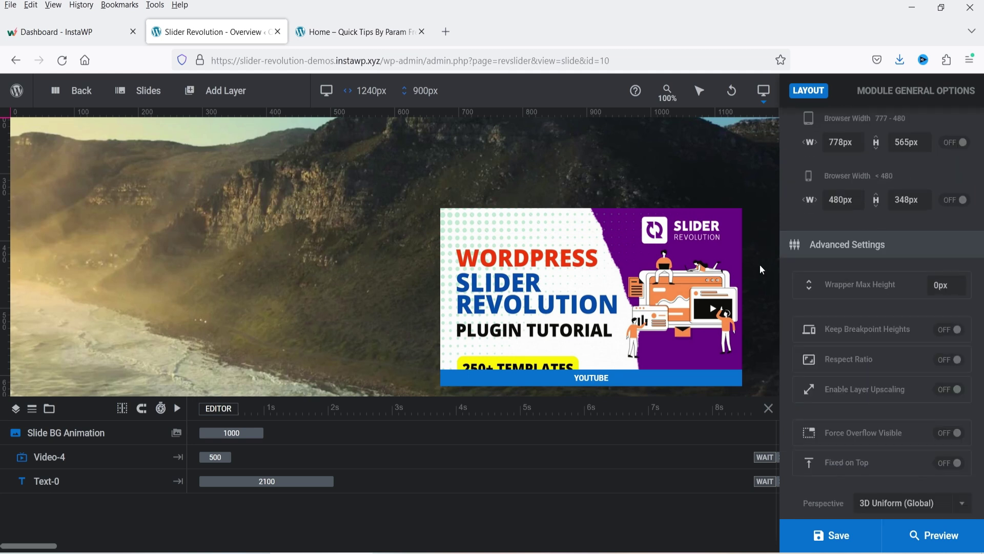
{"action": "scroll", "coordinate": [893, 339], "scroll_direction": "down", "scroll_amount": 2}
{"action": "scroll", "coordinate": [893, 340], "scroll_direction": "down", "scroll_amount": 3}
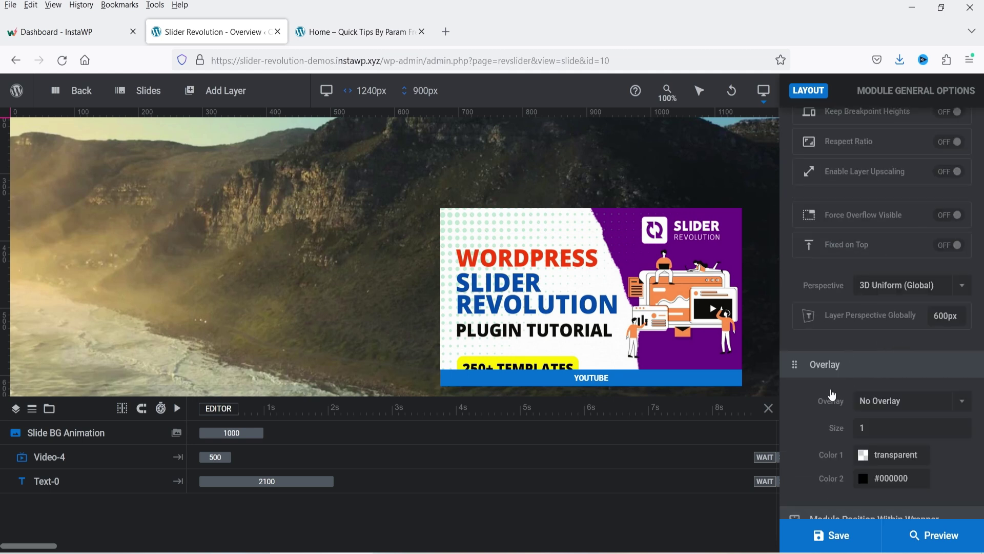
{"action": "scroll", "coordinate": [860, 382], "scroll_direction": "down", "scroll_amount": 4}
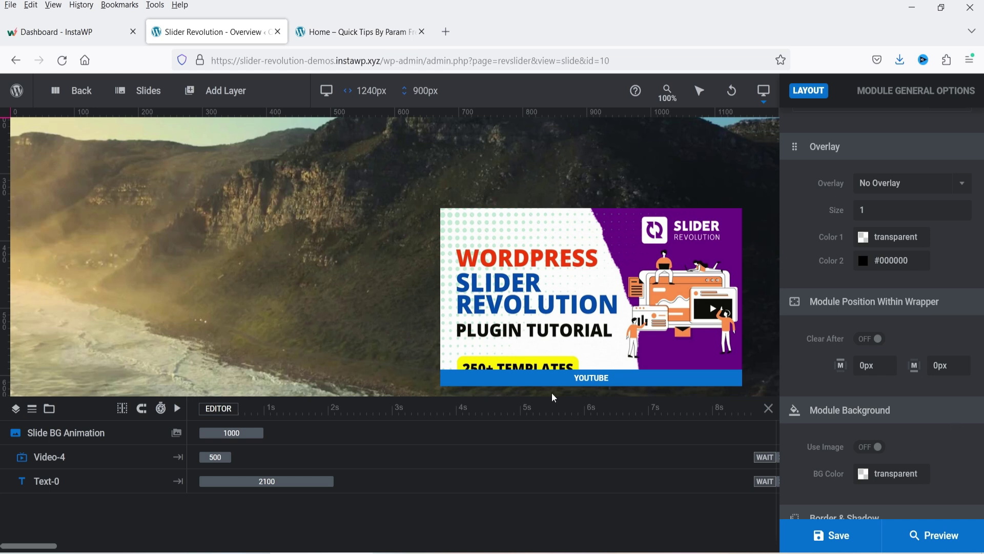
{"action": "scroll", "coordinate": [905, 287], "scroll_direction": "up", "scroll_amount": 10}
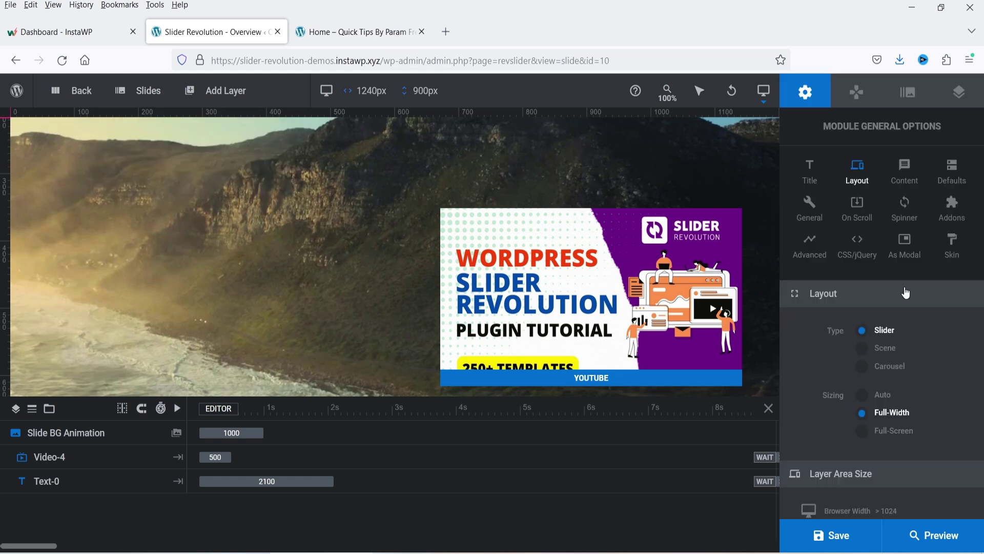
{"action": "left_click", "coordinate": [900, 180]}
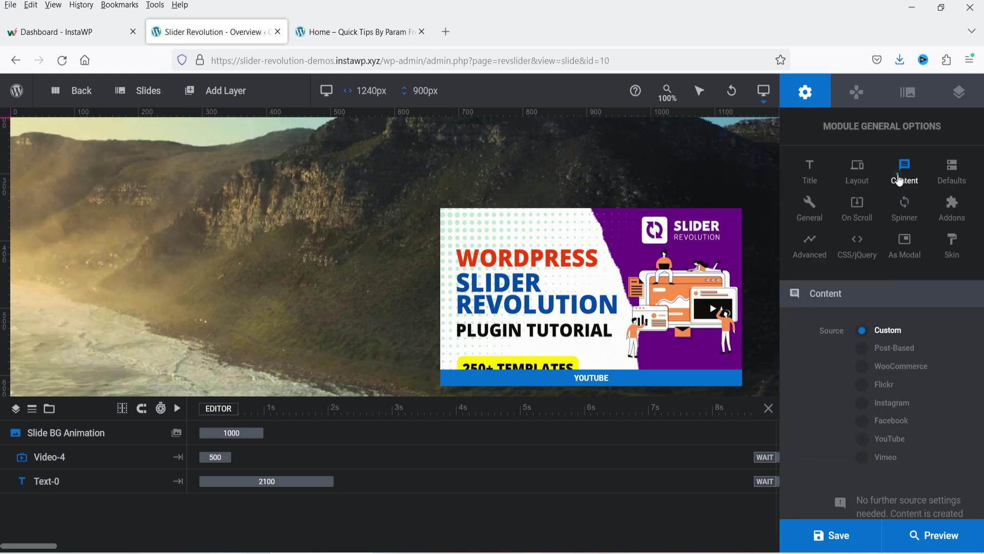
{"action": "left_click", "coordinate": [953, 182]}
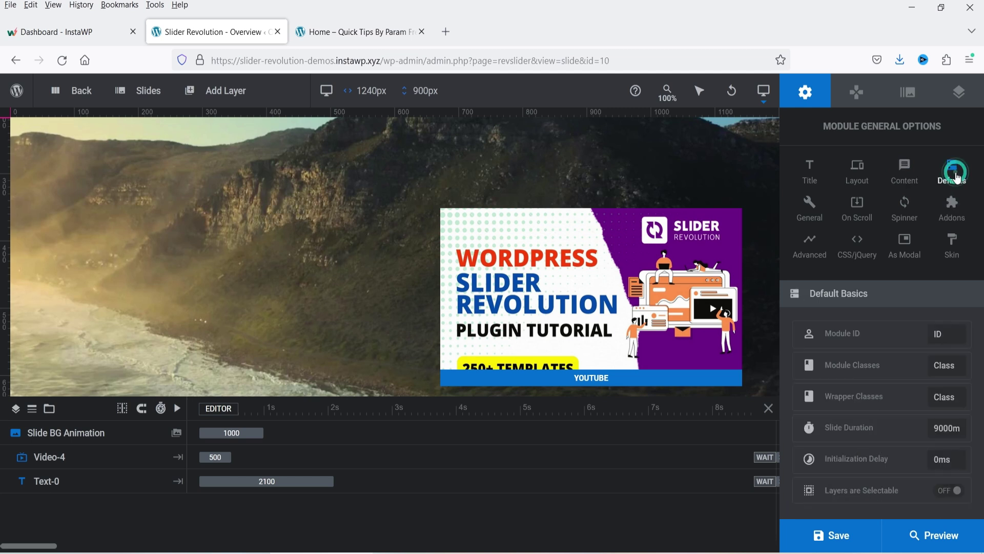
{"action": "left_click", "coordinate": [797, 213]}
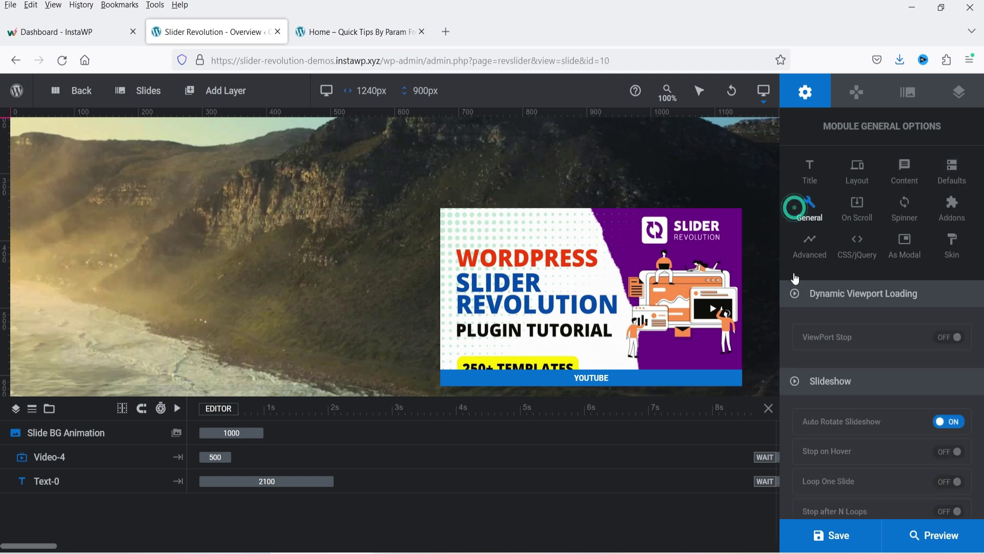
{"action": "scroll", "coordinate": [977, 367], "scroll_direction": "down", "scroll_amount": 3}
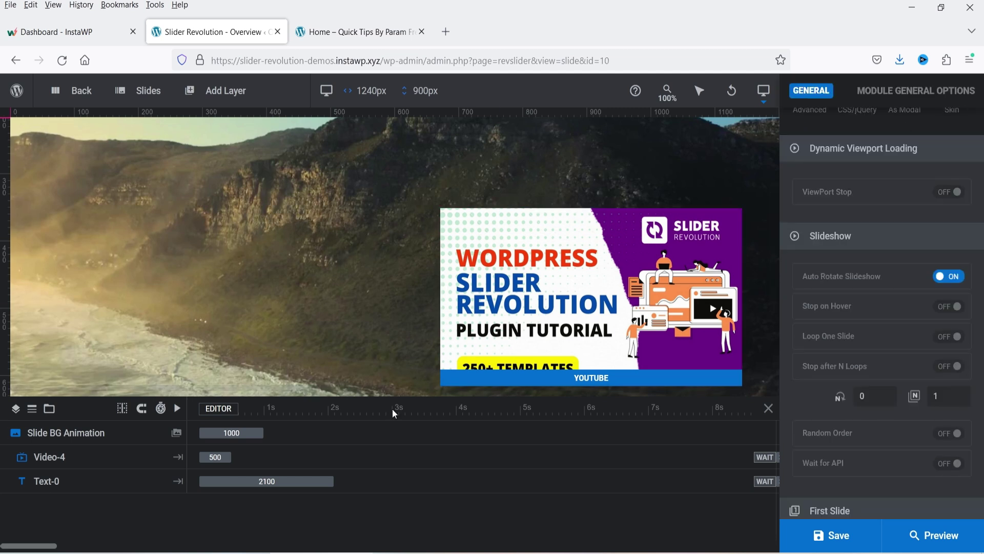
{"action": "scroll", "coordinate": [915, 278], "scroll_direction": "up", "scroll_amount": 3}
Enable the progress bar, navigation arrows and bullets for the module, and save it
{"action": "left_click", "coordinate": [856, 92]}
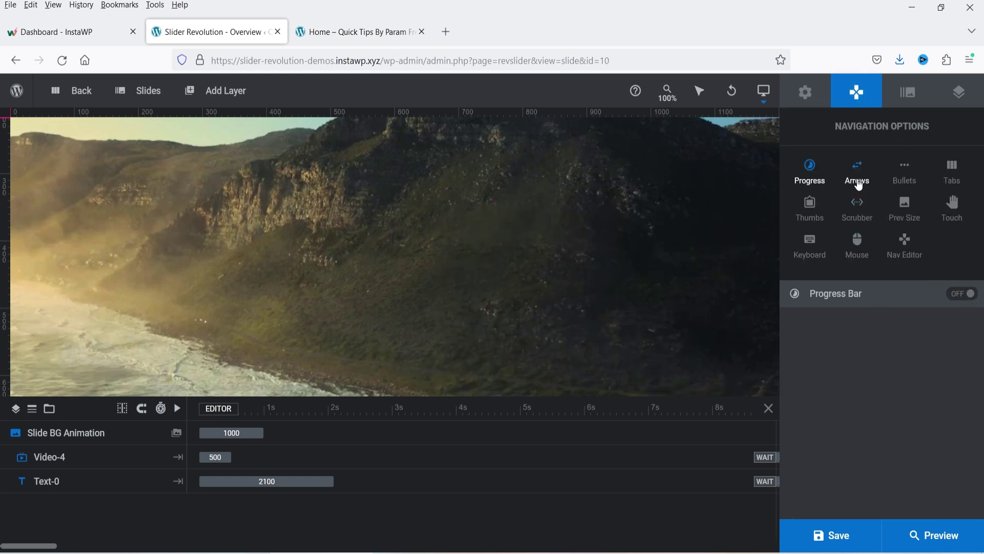
{"action": "left_click", "coordinate": [963, 294]}
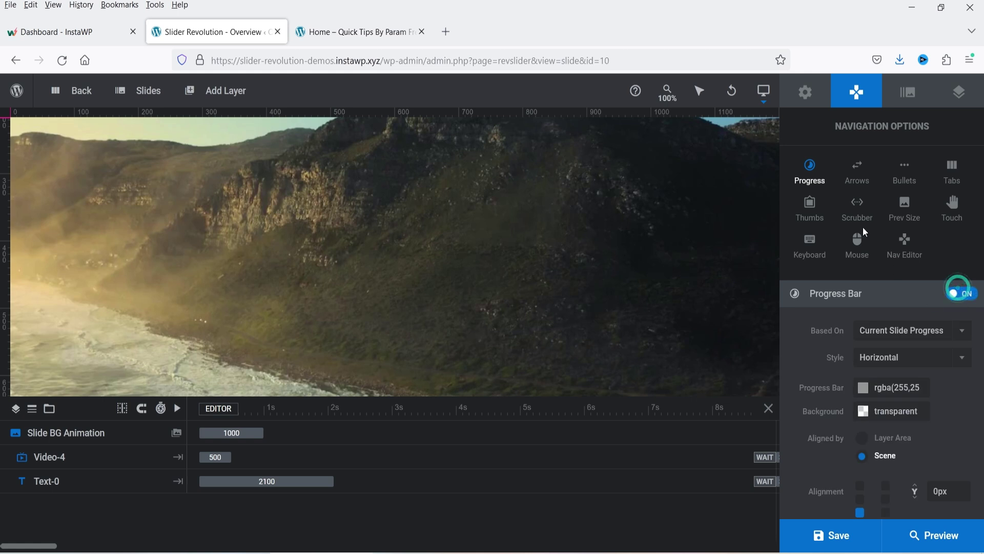
{"action": "left_click", "coordinate": [865, 181]}
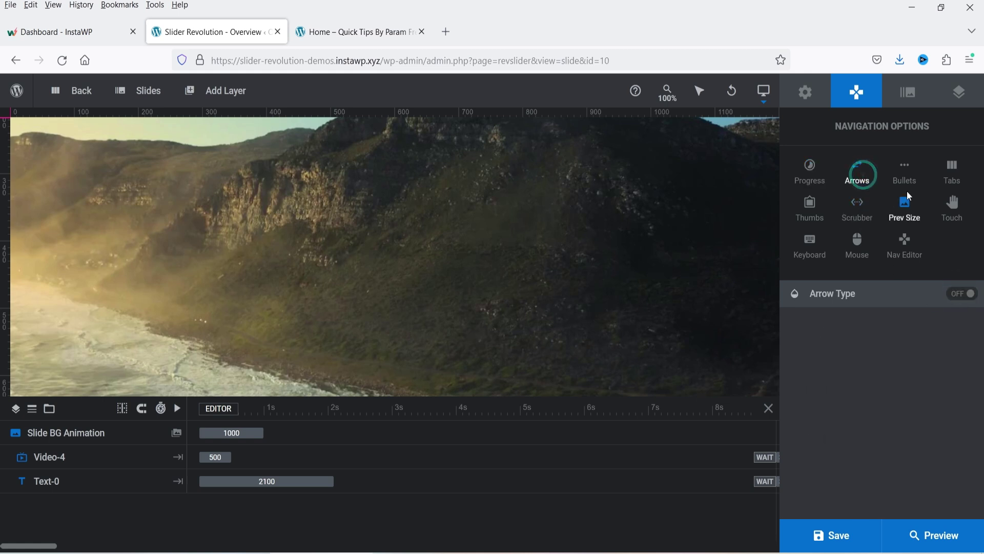
{"action": "left_click", "coordinate": [964, 293]}
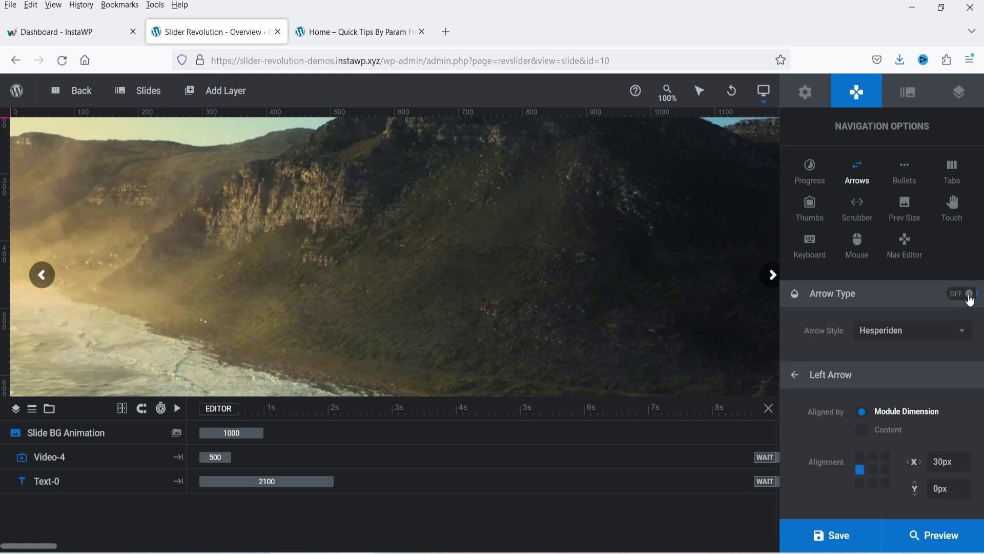
{"action": "left_click", "coordinate": [895, 174]}
{"action": "left_click", "coordinate": [962, 293]}
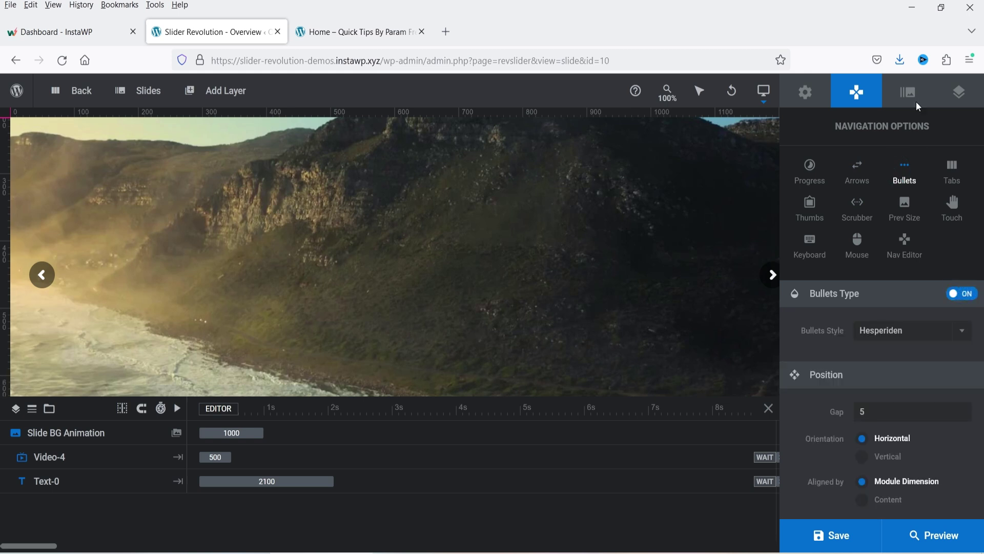
{"action": "left_click", "coordinate": [834, 542]}
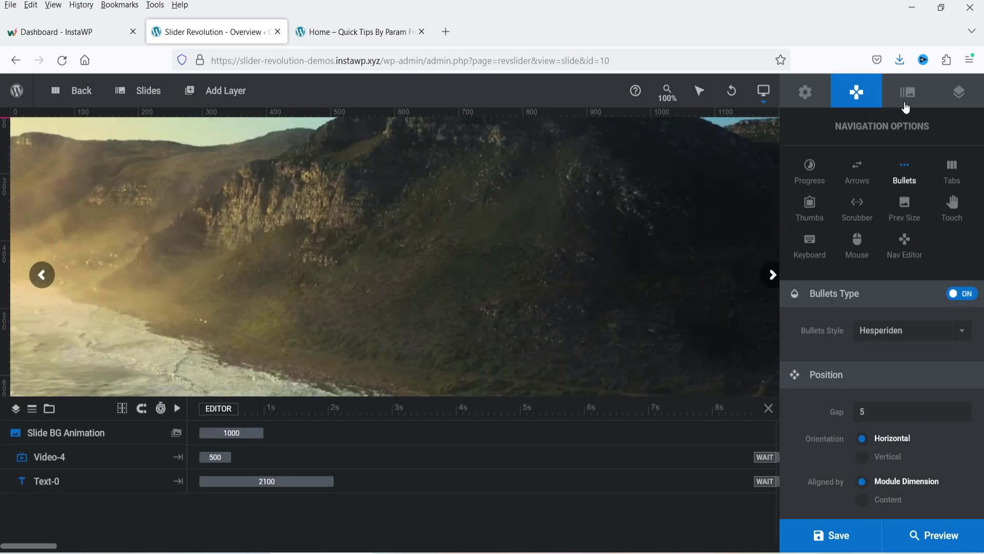
Select the Columns group of transition presets in the #1 New Slide's animation options and save the module
{"action": "left_click", "coordinate": [906, 97]}
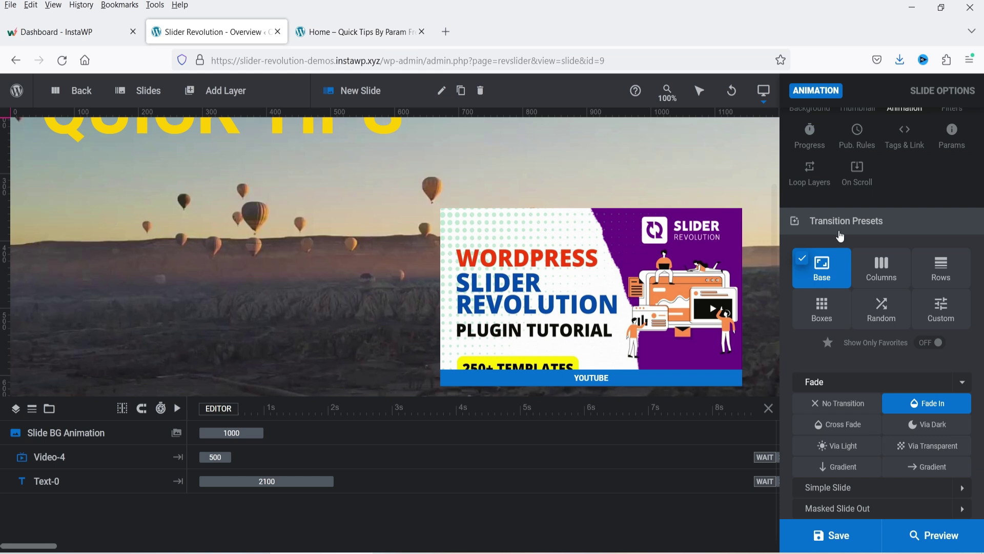
{"action": "left_click", "coordinate": [886, 274]}
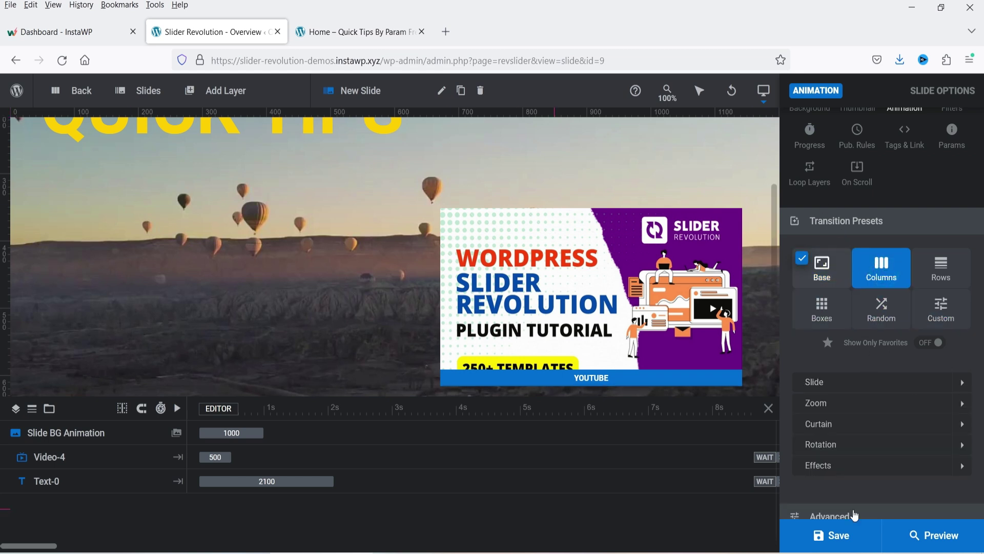
{"action": "left_click", "coordinate": [833, 535]}
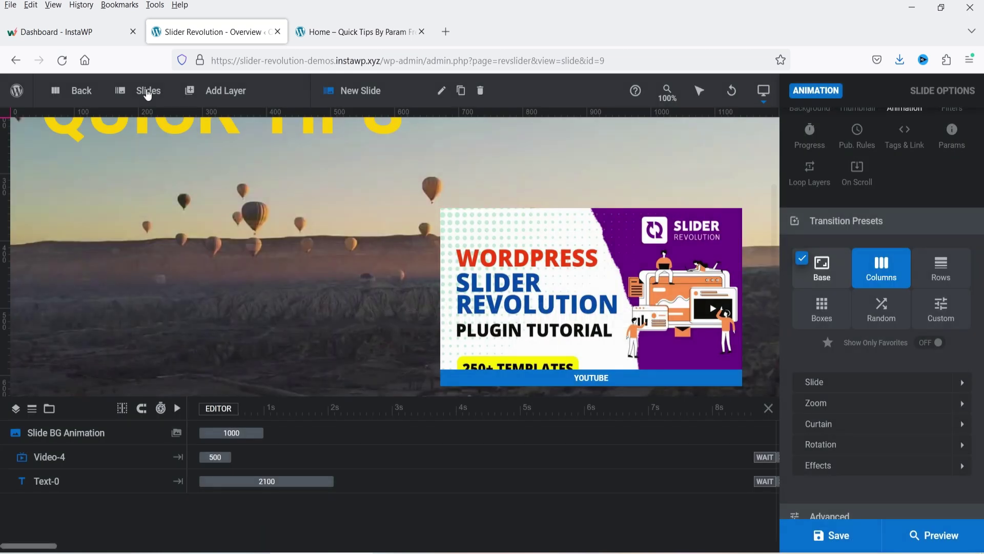
Switch to the #2 New Slide and its transition animation presets
{"action": "mouse_move", "coordinate": [146, 91]}
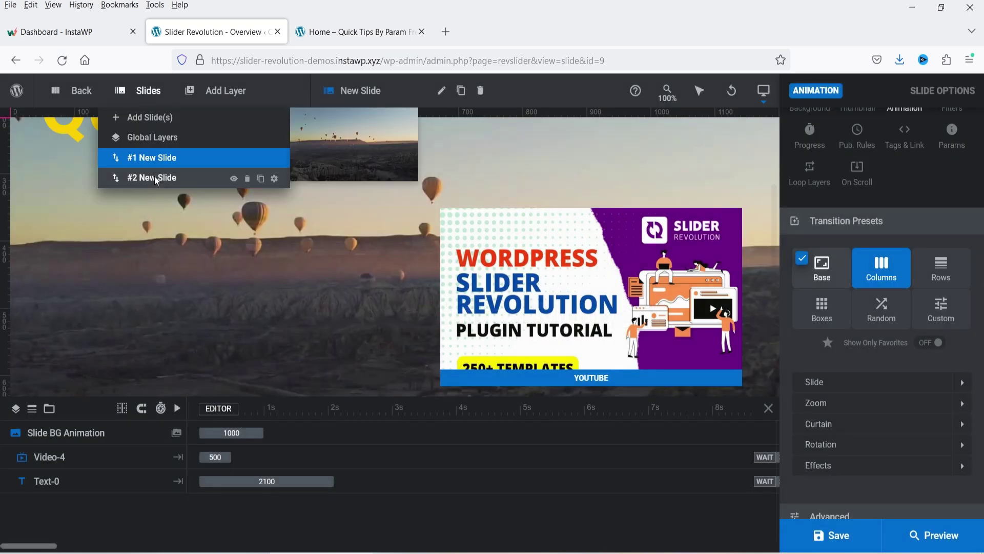
{"action": "left_click", "coordinate": [155, 177]}
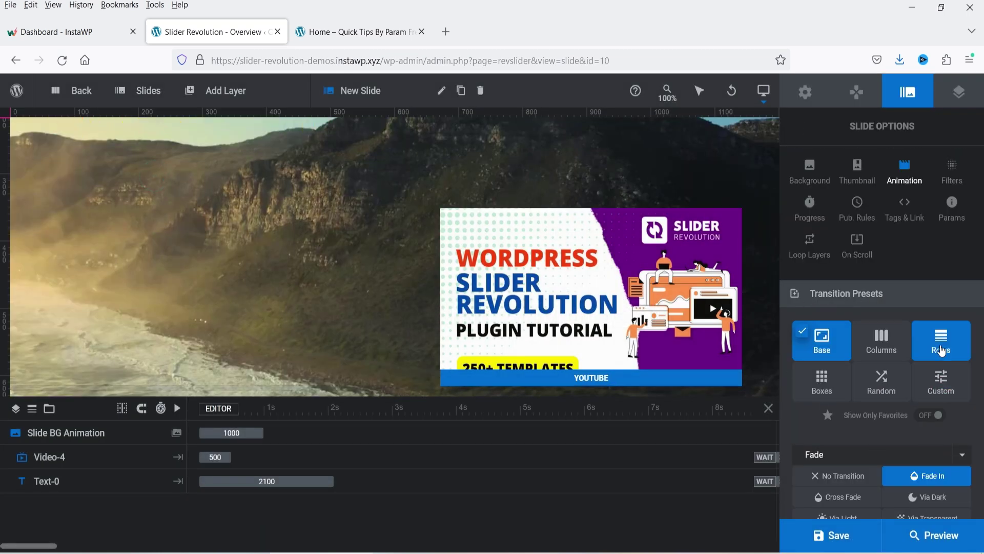